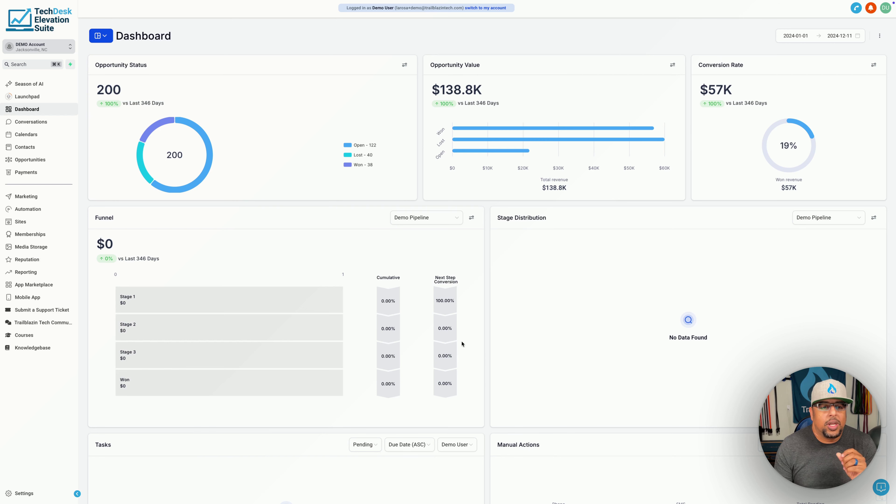
- Go to My Profile in the settings and review the calendar and video conferencing services that can be connected
click(24, 495)
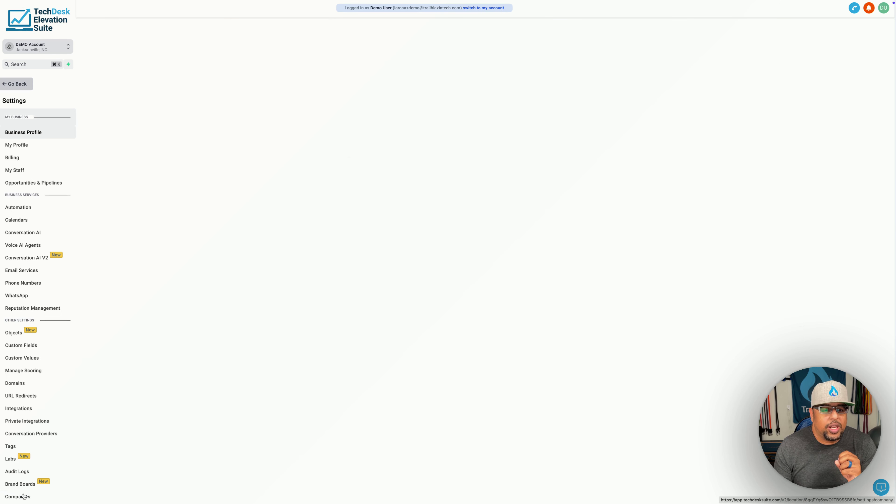
click(17, 140)
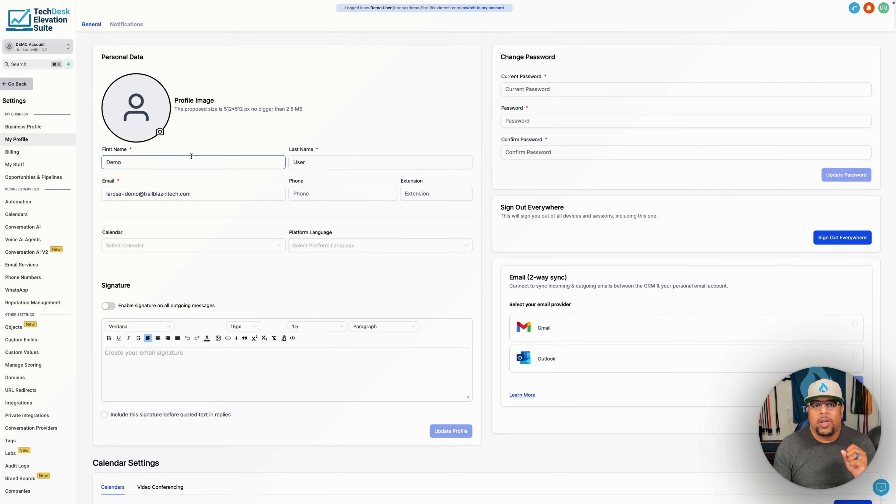
scroll(191, 157, down, 9)
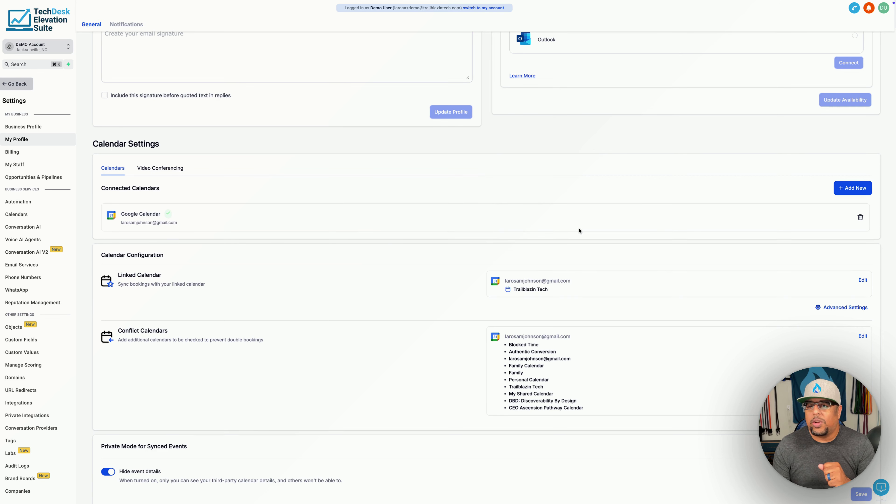
click(850, 191)
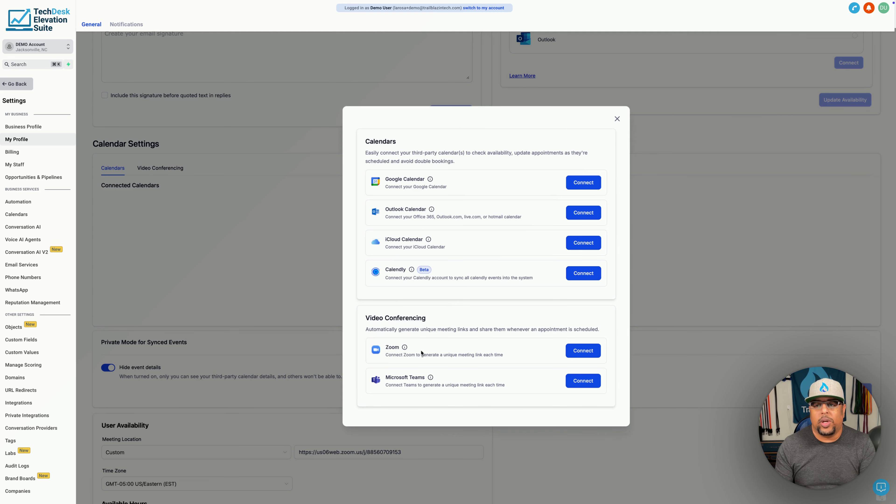
click(617, 120)
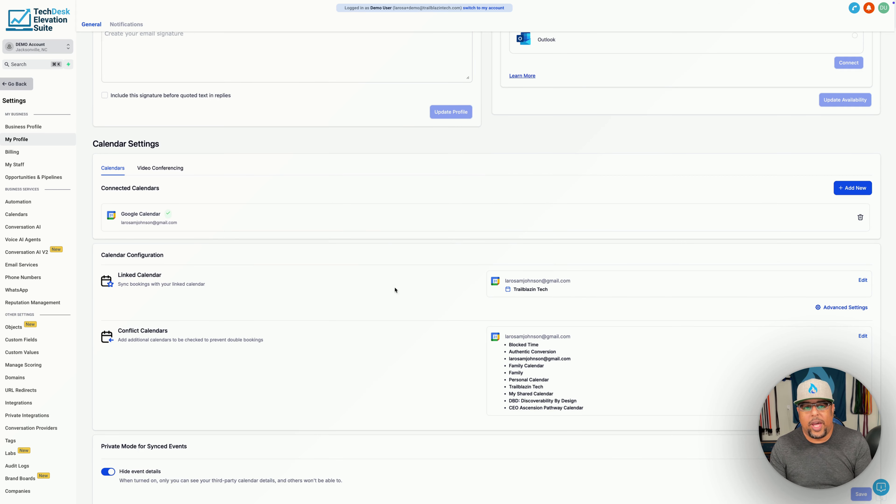
- Review the list of calendars checked for conflicts in the calendar configuration, leaving the selection as it is
scroll(347, 293, down, 1)
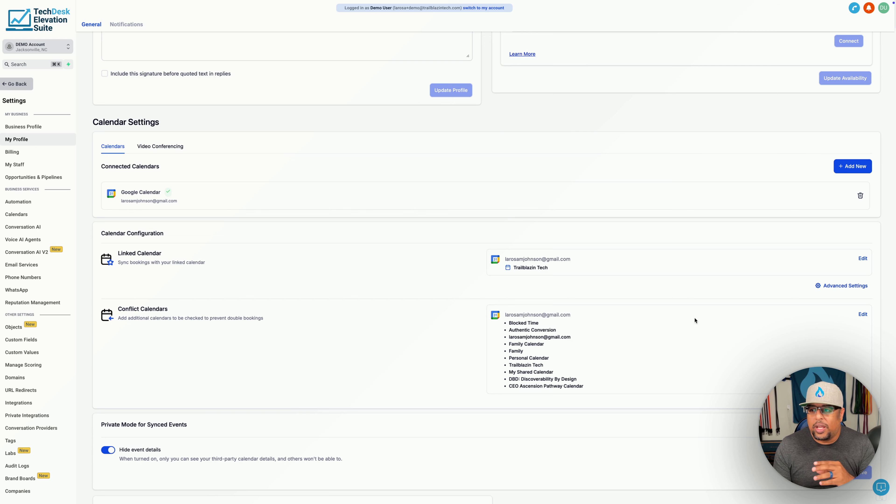
click(863, 315)
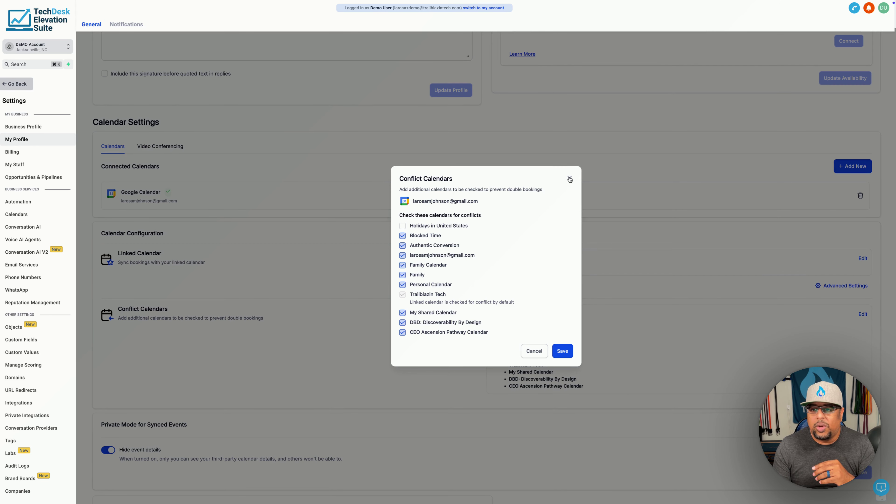
click(570, 178)
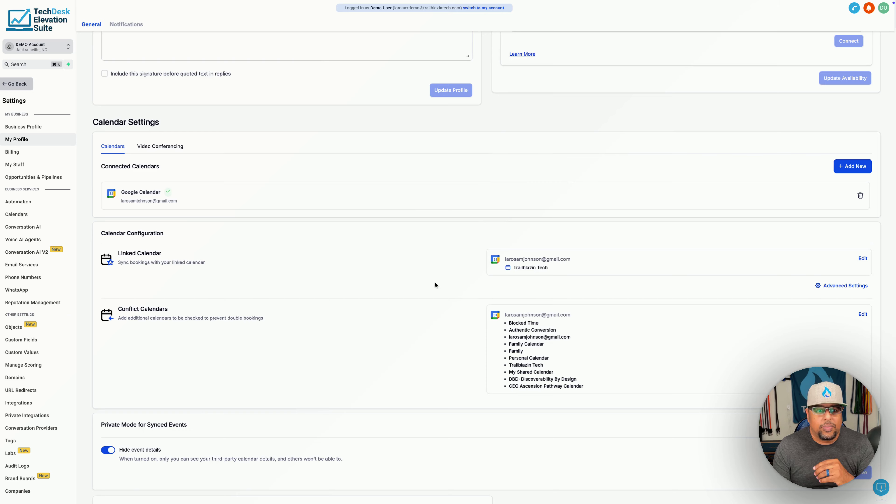
- Review the meeting location choices and the custom meeting link under User Availability
scroll(436, 285, down, 5)
scroll(436, 286, down, 2)
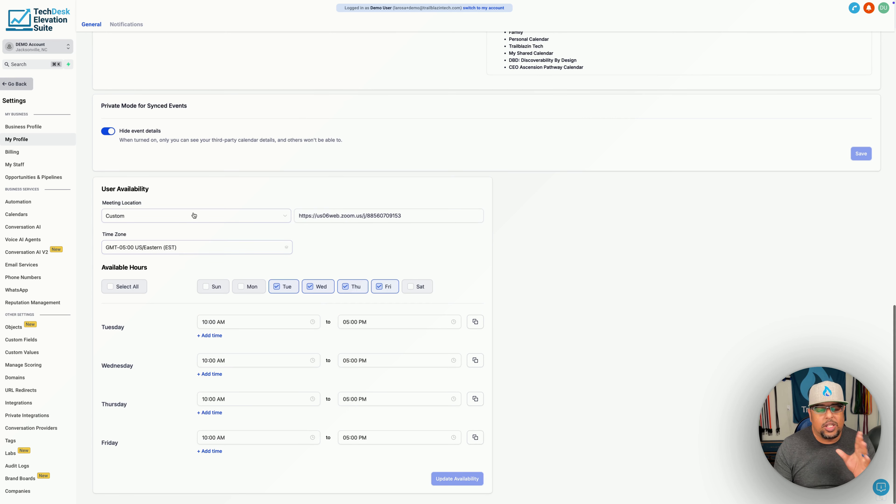
click(181, 216)
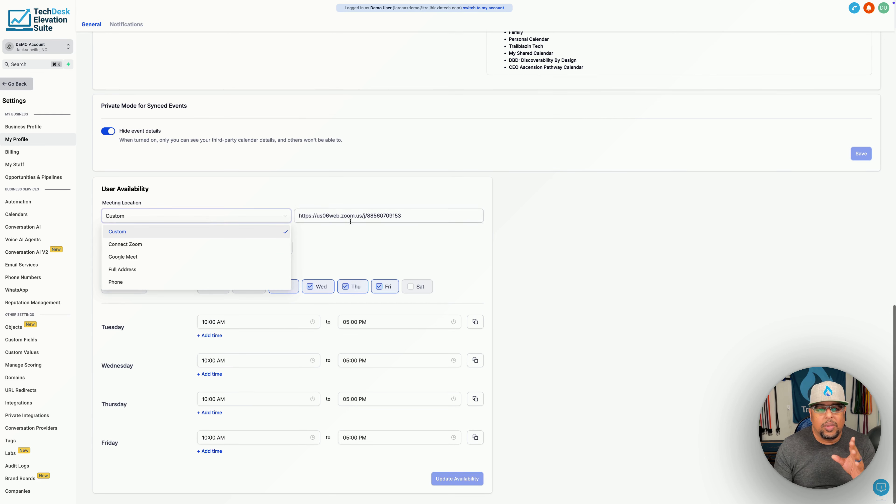
click(413, 217)
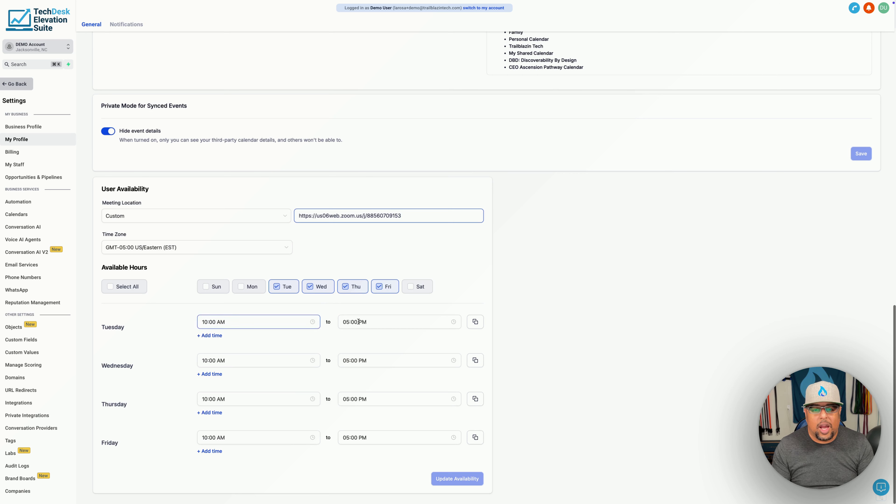
- Set the end of Tuesday's available hours to 12:00 PM
click(392, 326)
scroll(348, 357, up, 3)
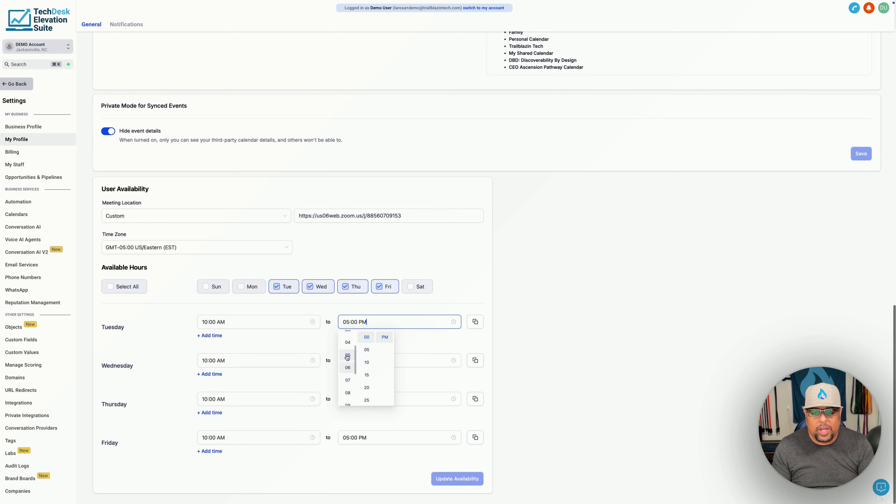
click(348, 337)
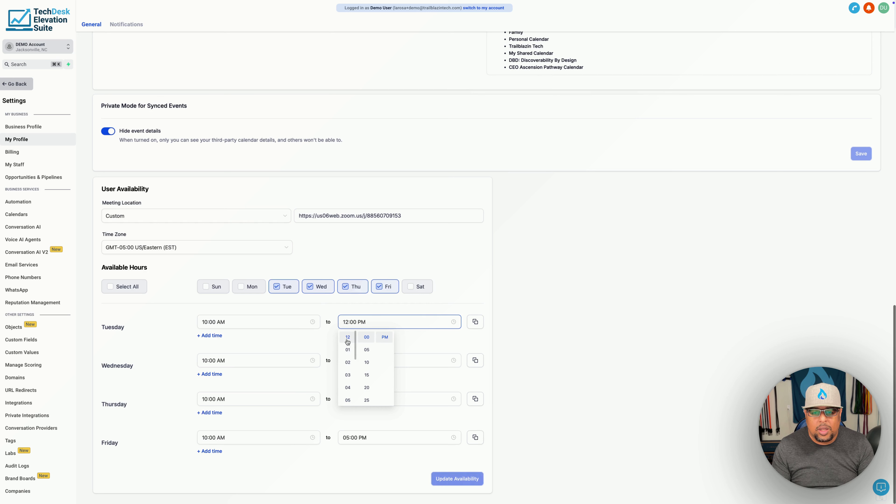
click(422, 337)
- Add a second Tuesday availability slot starting at 01:00 PM and ending at 05:00 PM
click(210, 335)
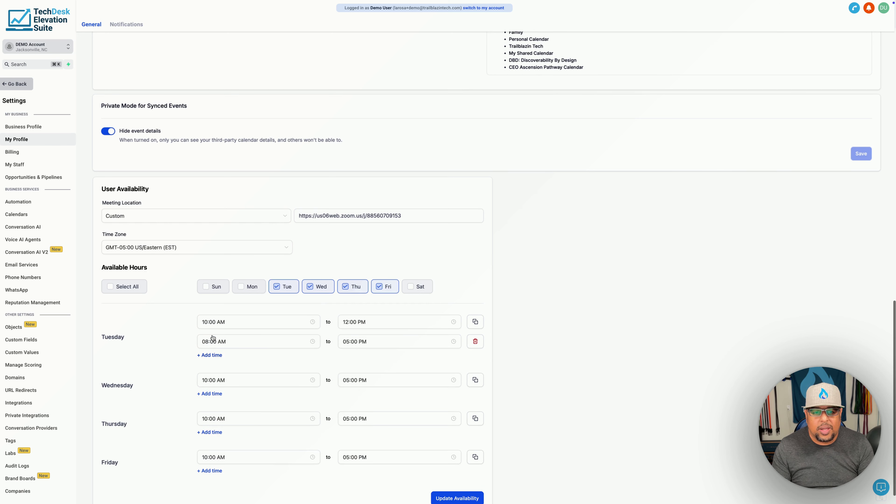
click(216, 344)
scroll(207, 385, up, 5)
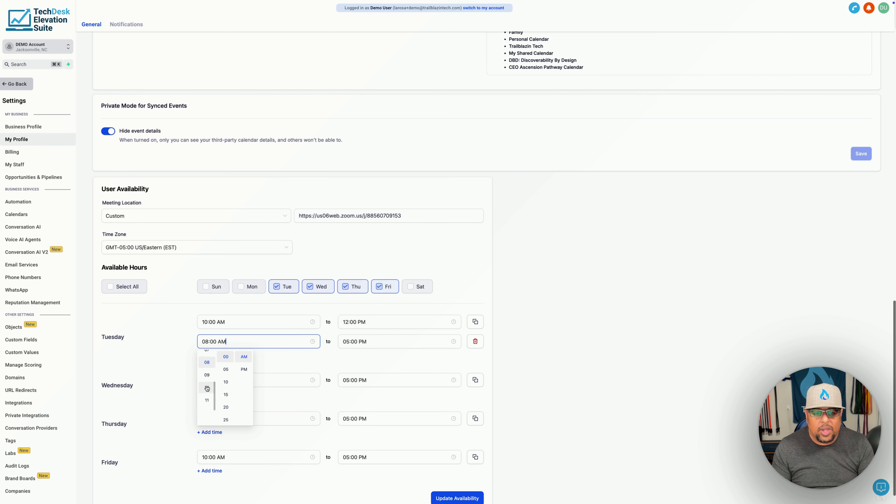
click(207, 388)
click(244, 388)
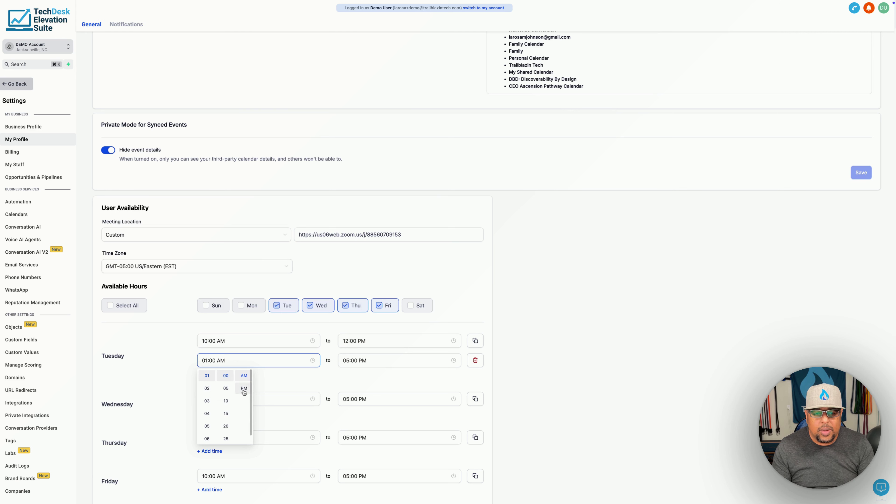
click(335, 374)
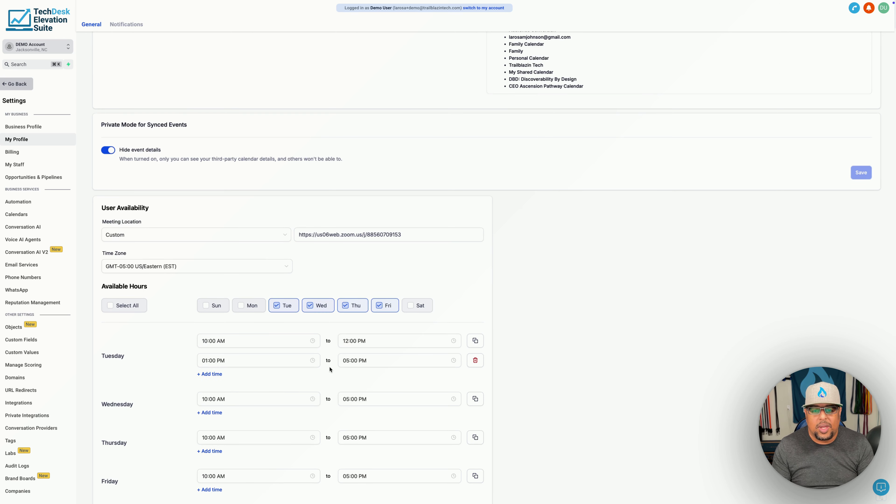
scroll(330, 369, down, 2)
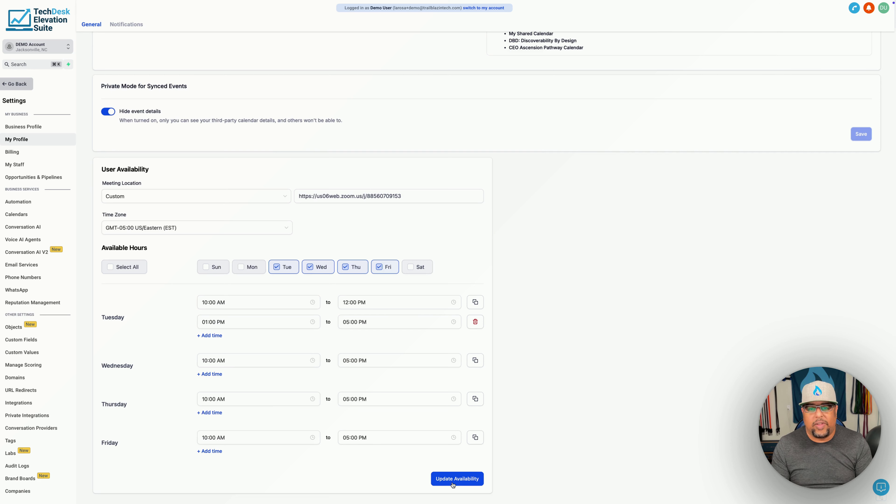
scroll(453, 485, up, 1)
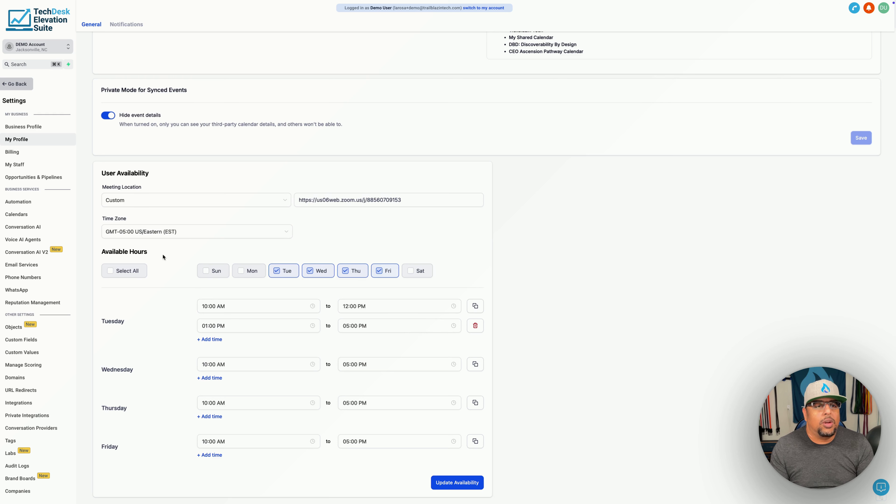
- Leave the settings and review the weekly calendar view and the list of upcoming appointments
click(21, 88)
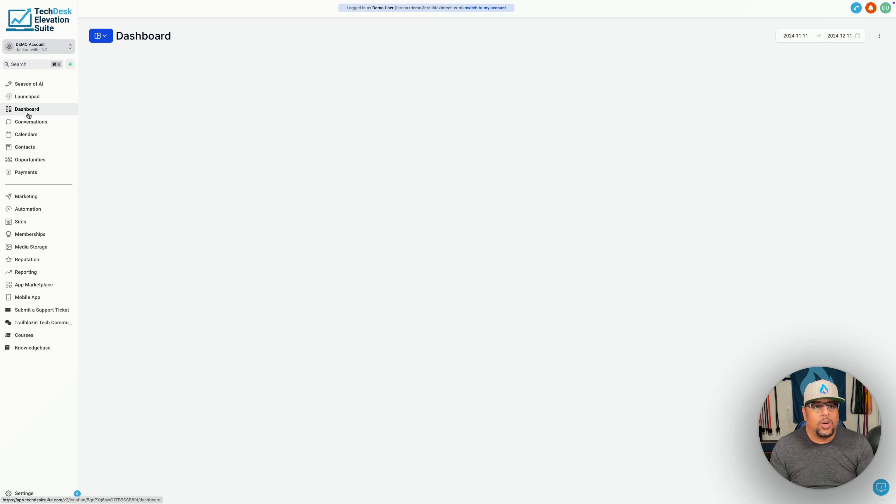
click(29, 134)
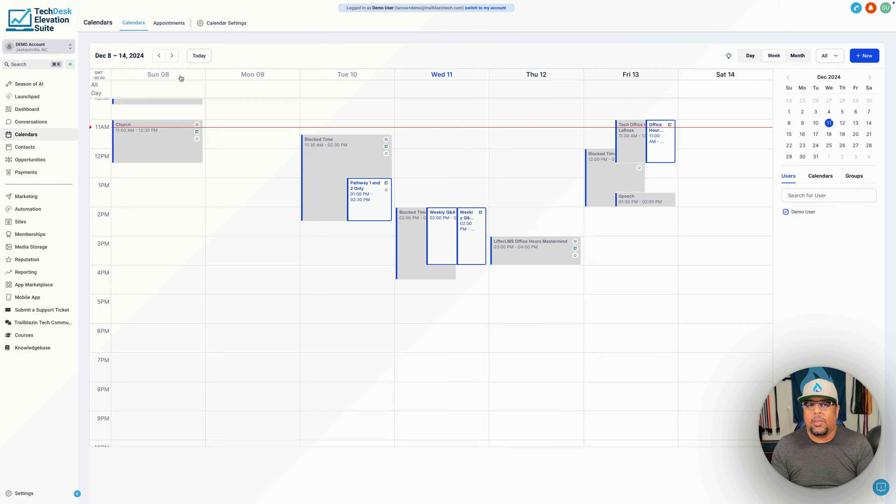
click(167, 23)
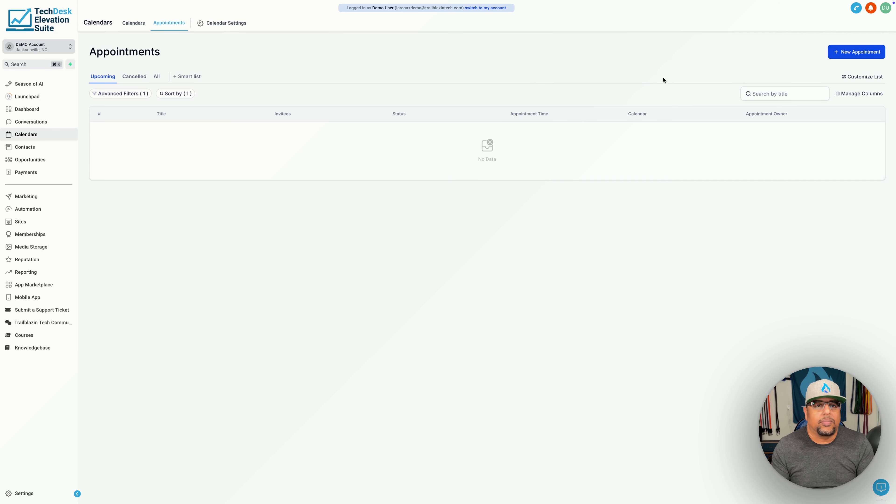
- Open the calendar settings and start a new calendar with the Personal Booking scheduling type
click(226, 23)
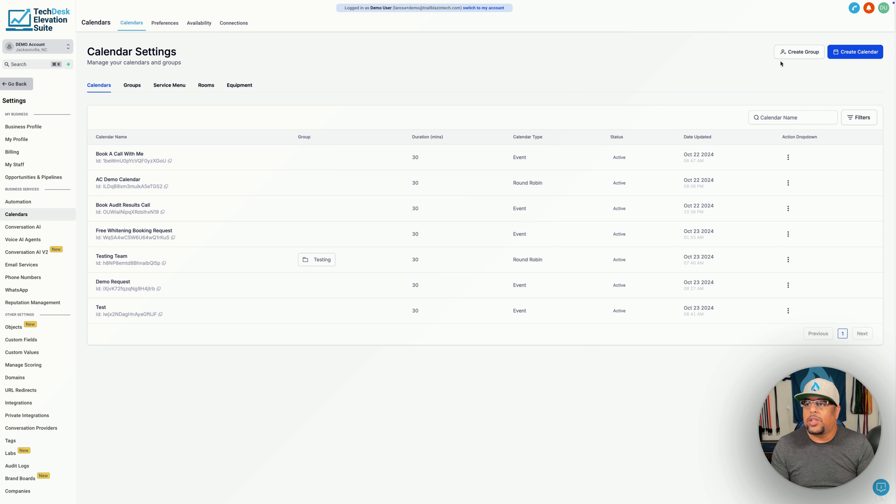
click(856, 53)
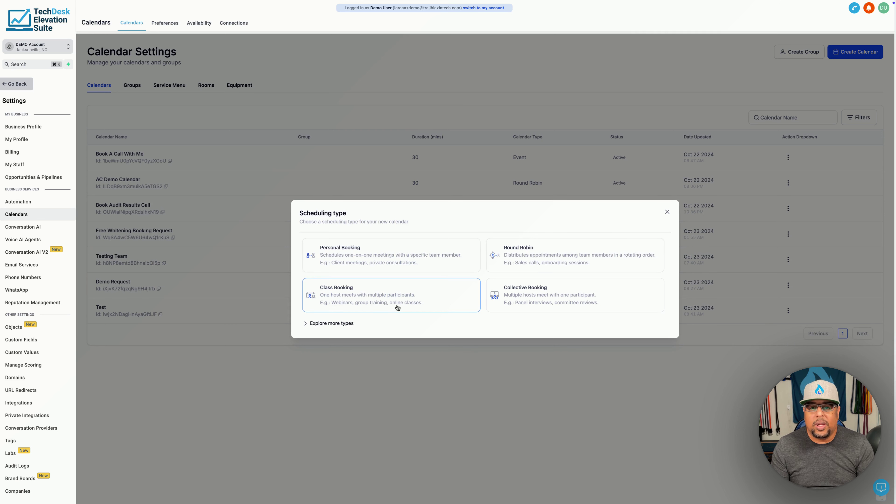
click(329, 323)
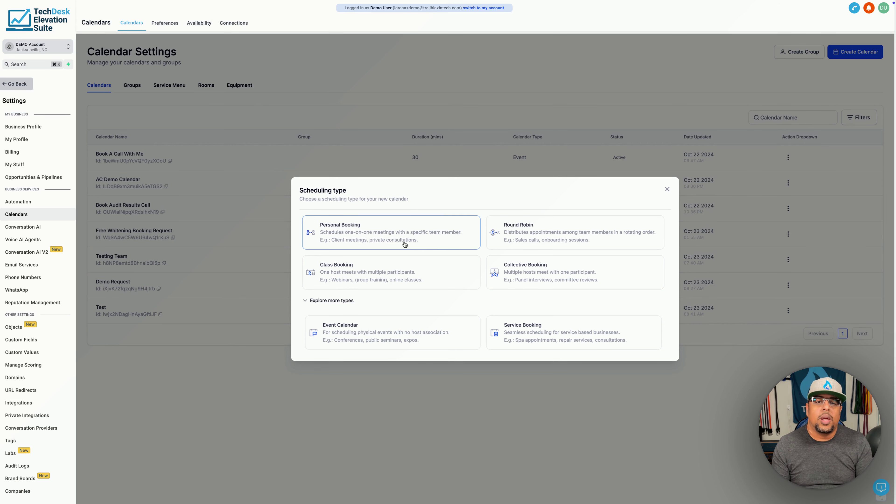
click(363, 239)
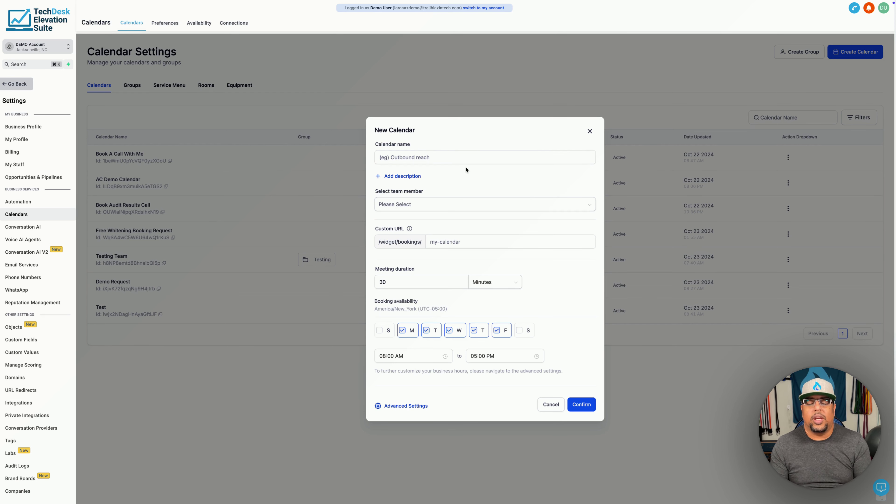
- Name the new calendar "Demo Test Calendar" and select Demo User as its team member
click(449, 159)
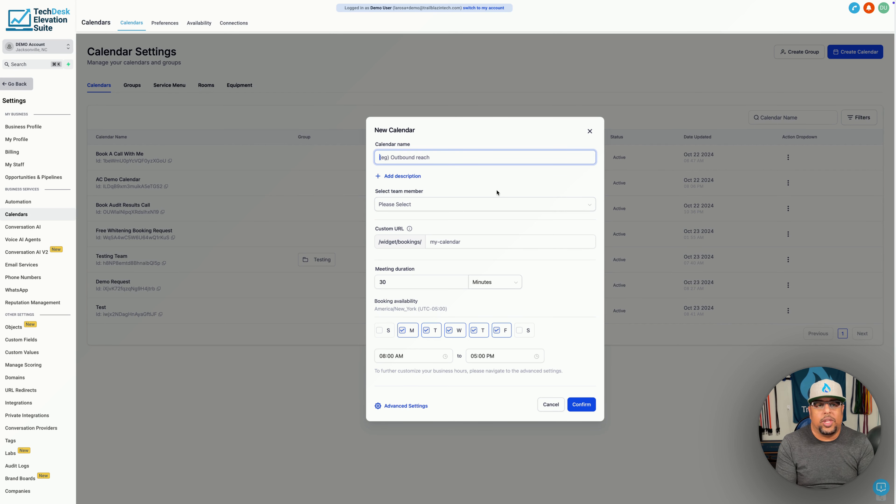
text(T)
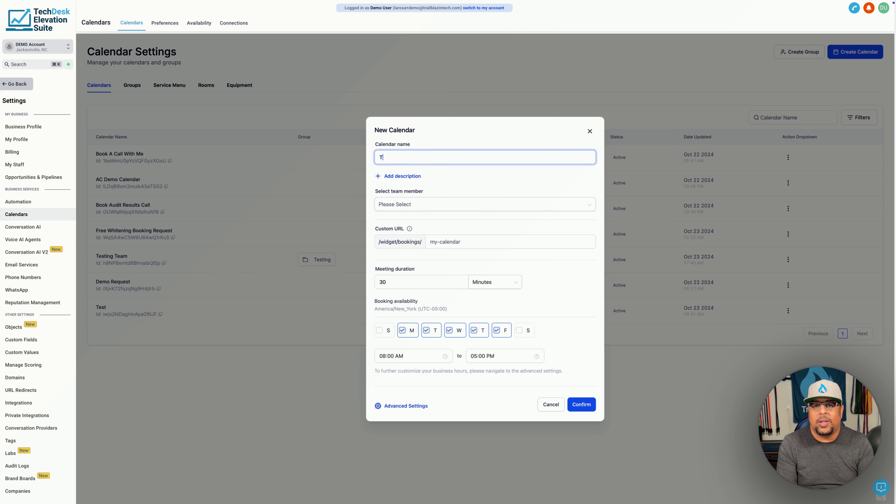
key(BackSpace)
text(Demo Test )
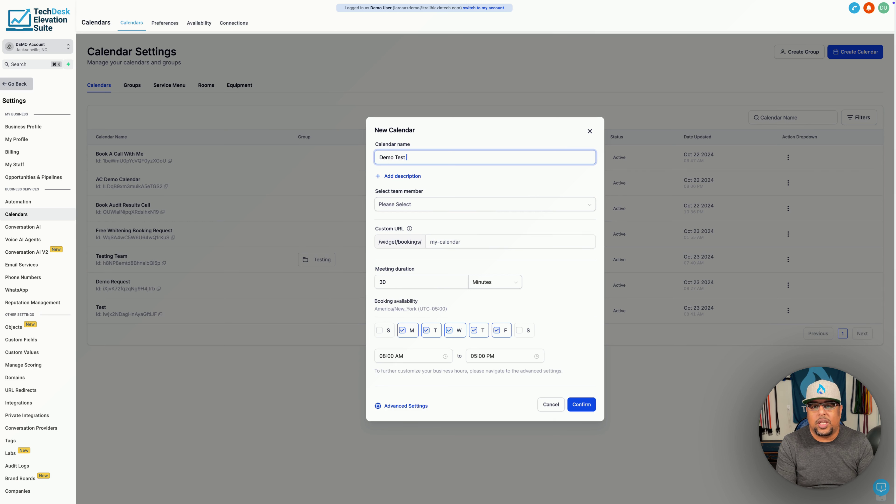
text(Calendar)
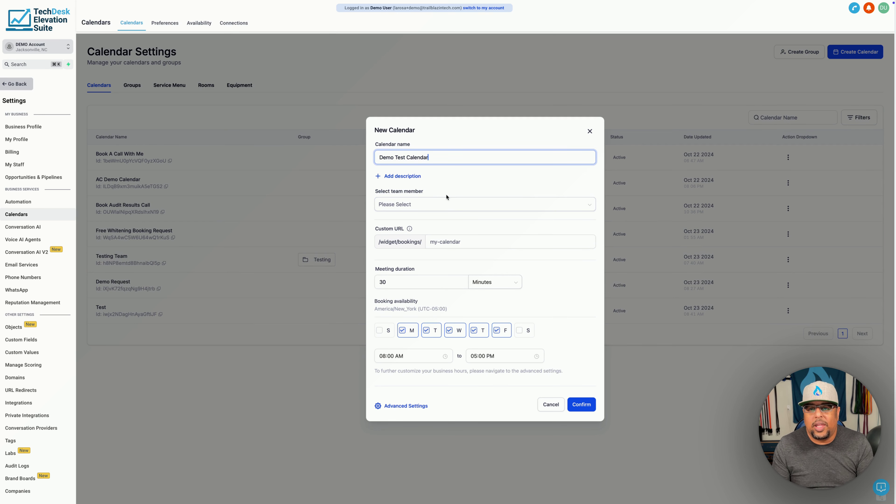
click(425, 206)
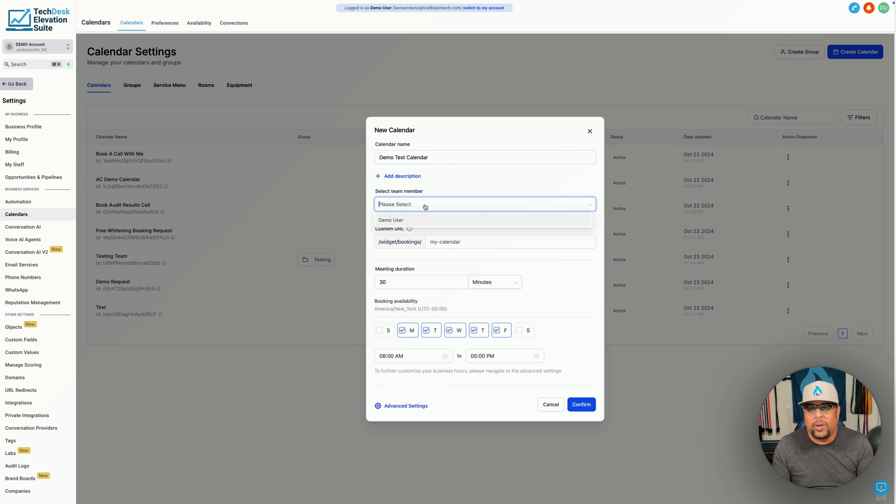
click(418, 223)
- Set the new calendar's custom URL to demo-account/demo-test-cal and confirm the creation of the calendar
click(475, 242)
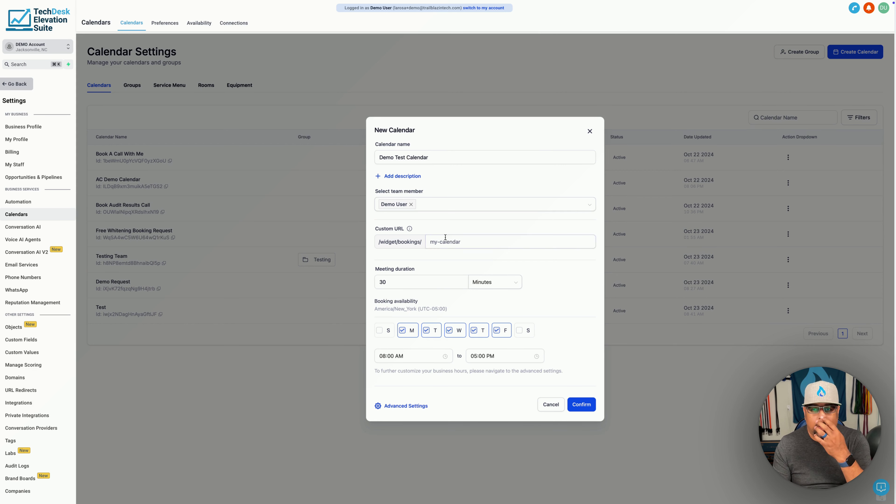
click(464, 243)
text(d)
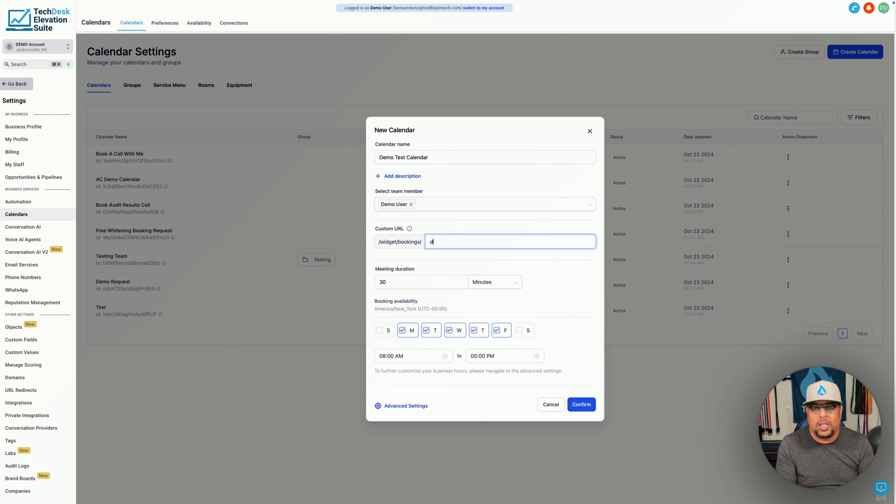
text(emo-account/)
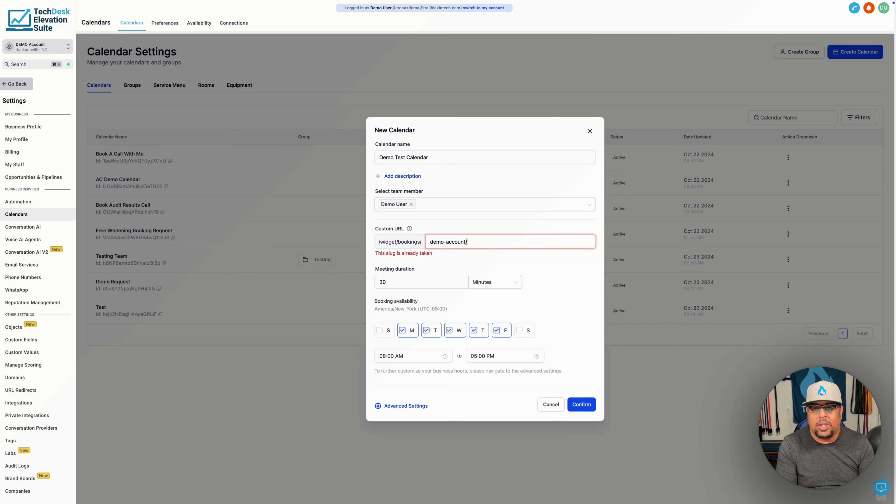
text(demo-)
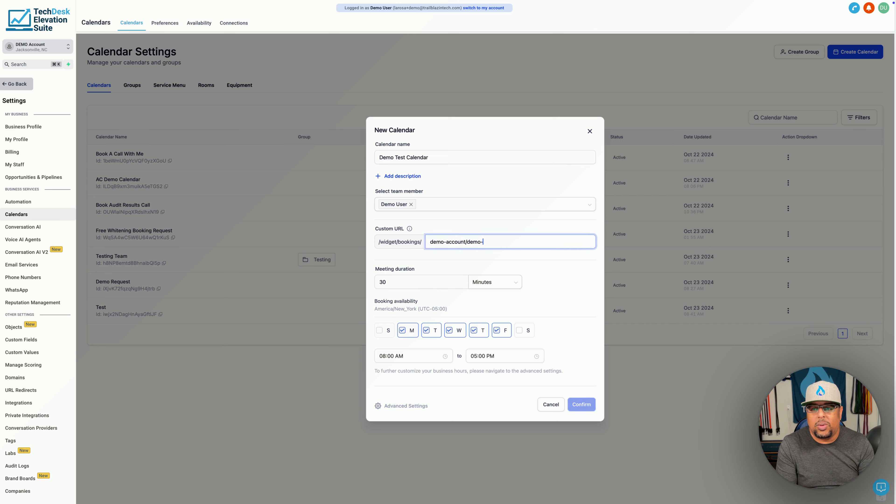
text(test-cal)
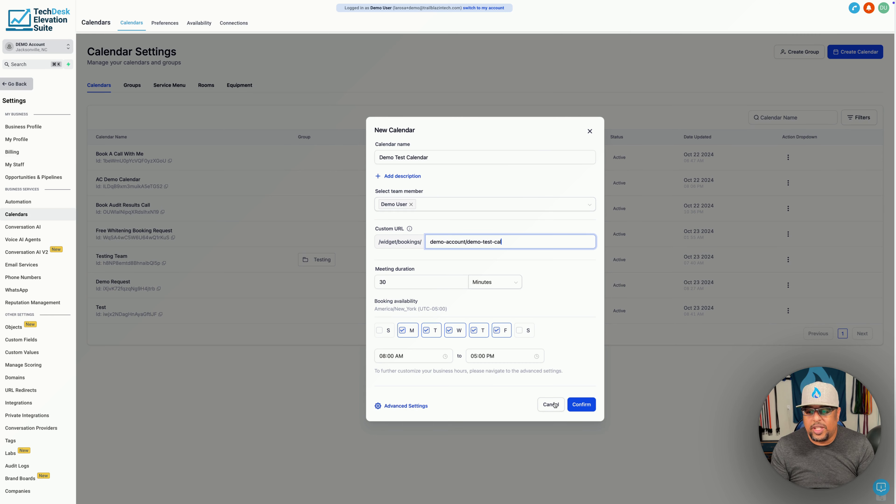
click(582, 404)
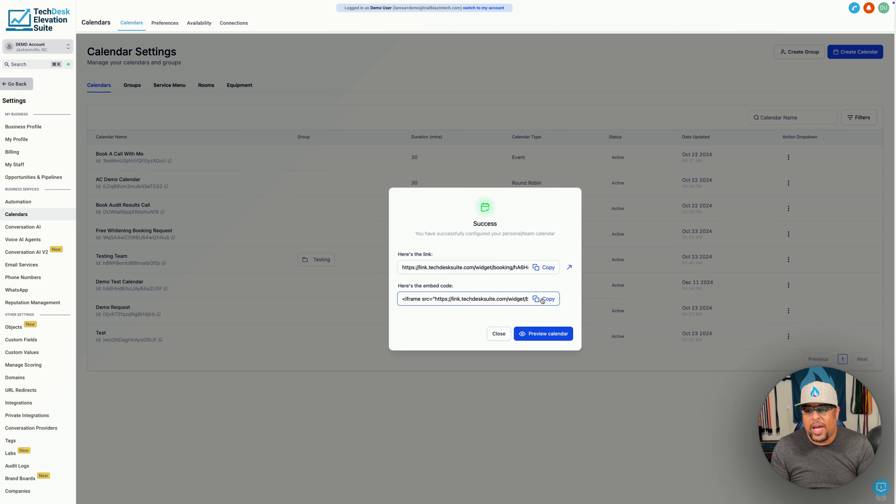
- Preview the new calendar's booking page, check the time slots for December 17, 2024, and close the preview and the success dialog
click(544, 335)
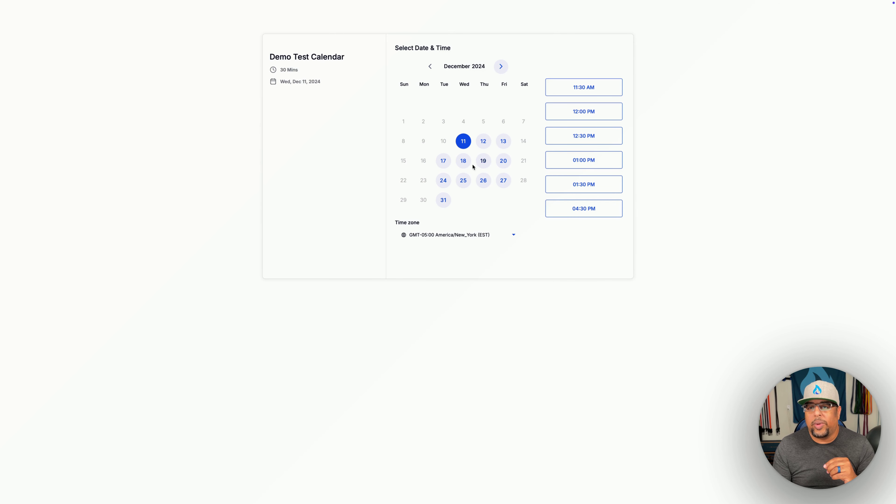
click(443, 164)
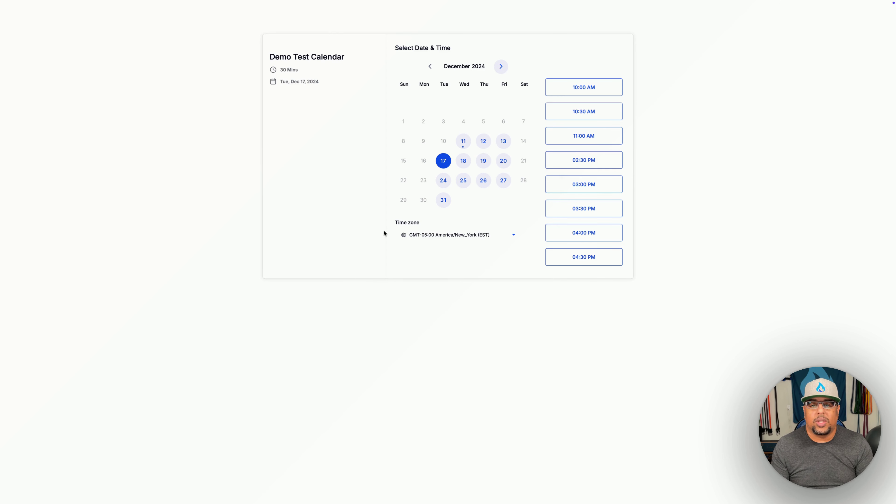
key(super+w)
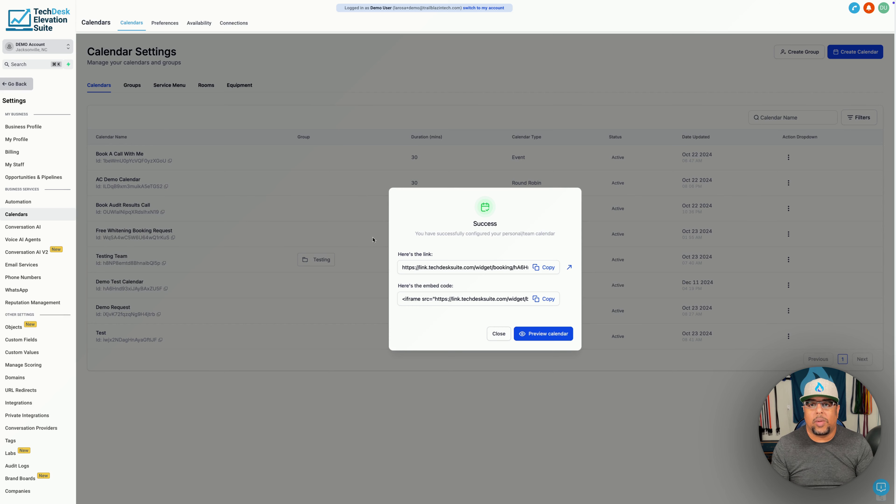
click(498, 334)
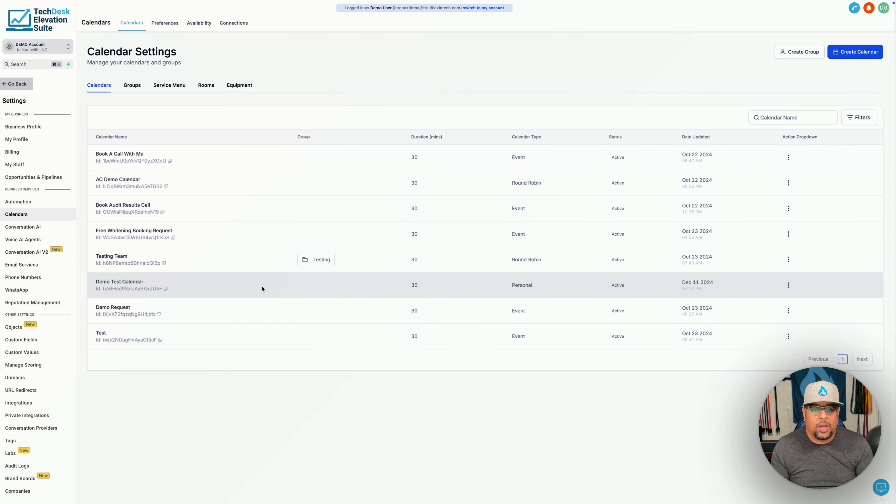
- Open Demo Test Calendar for editing and set its meeting invite title to "Demo Test Calendar - {{contact.name}}"
click(788, 285)
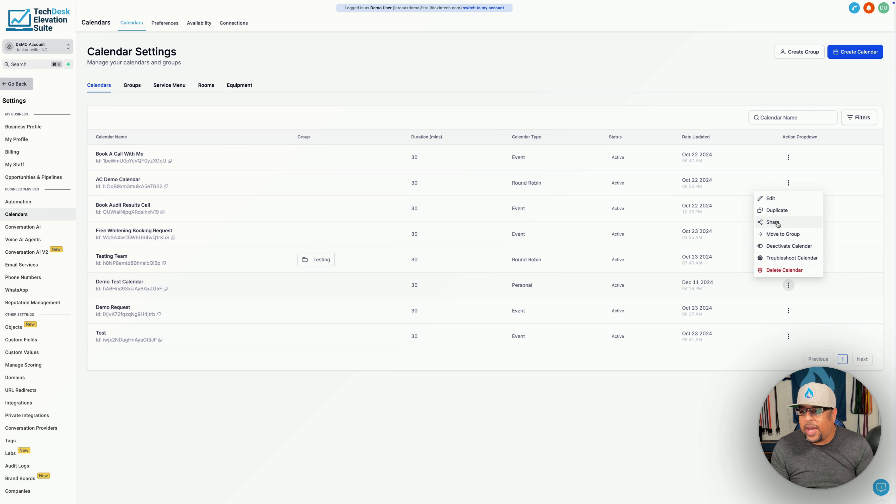
click(770, 199)
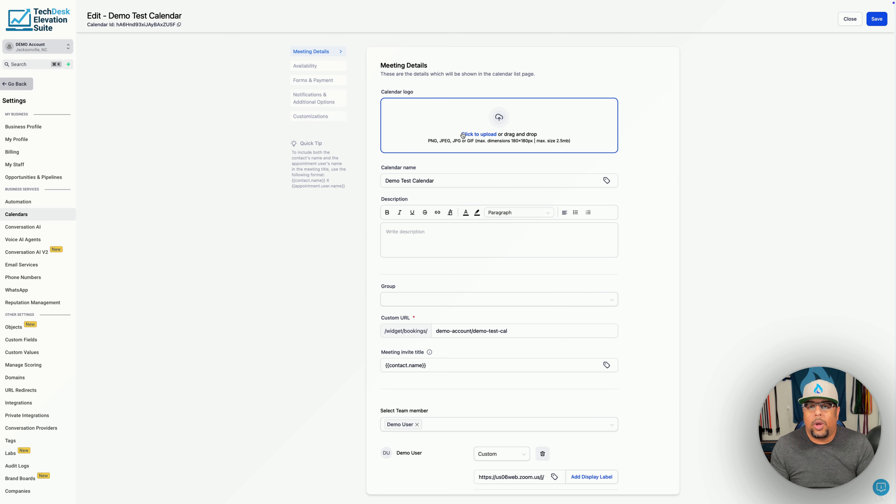
scroll(458, 170, down, 3)
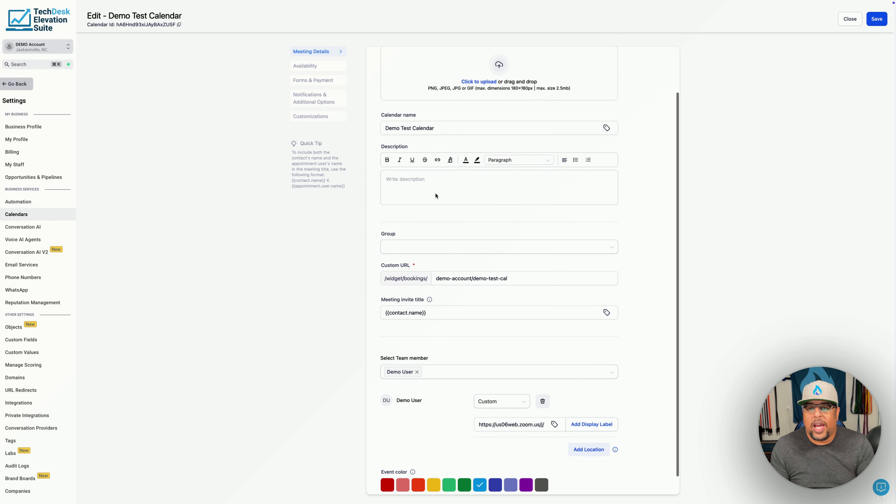
scroll(429, 190, down, 1)
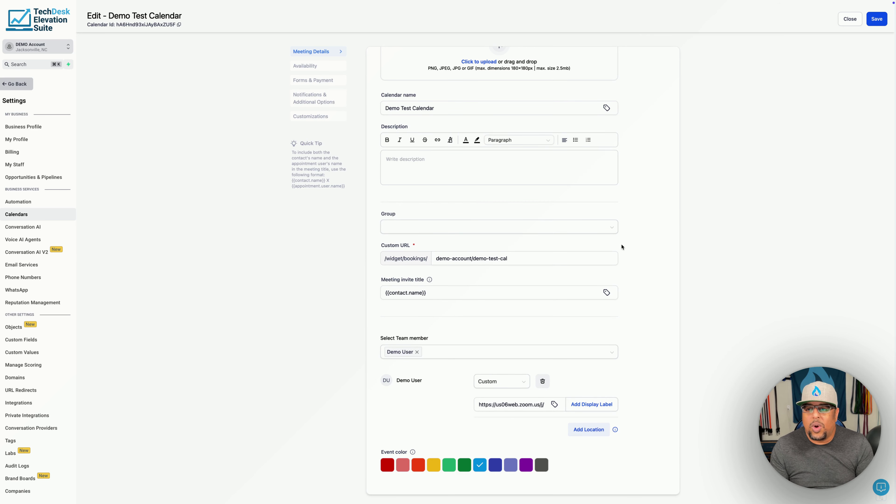
click(453, 292)
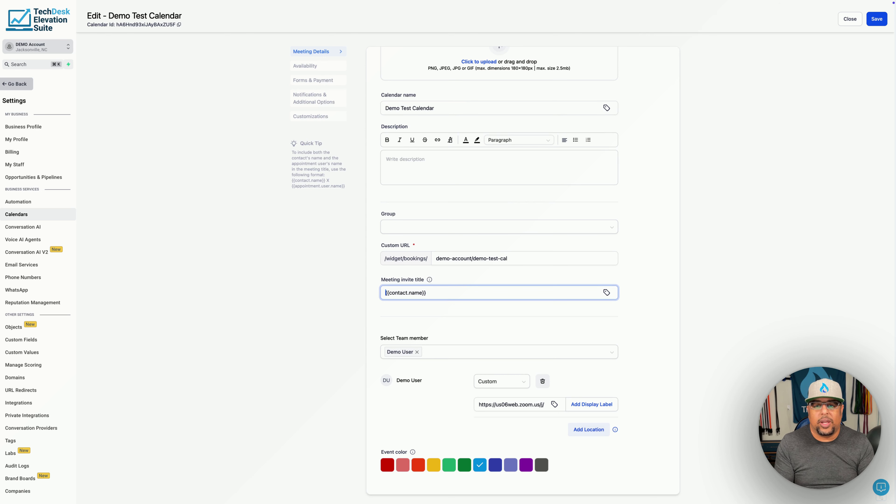
text(Demo Test)
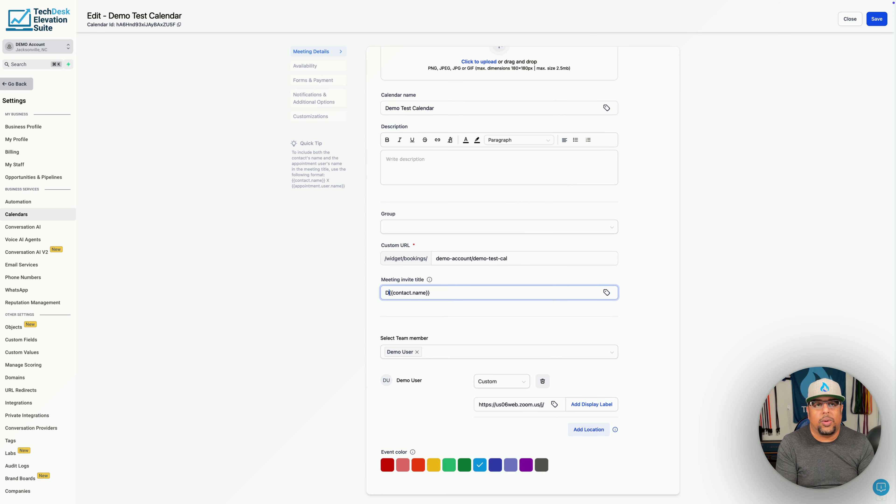
text( Calendar -)
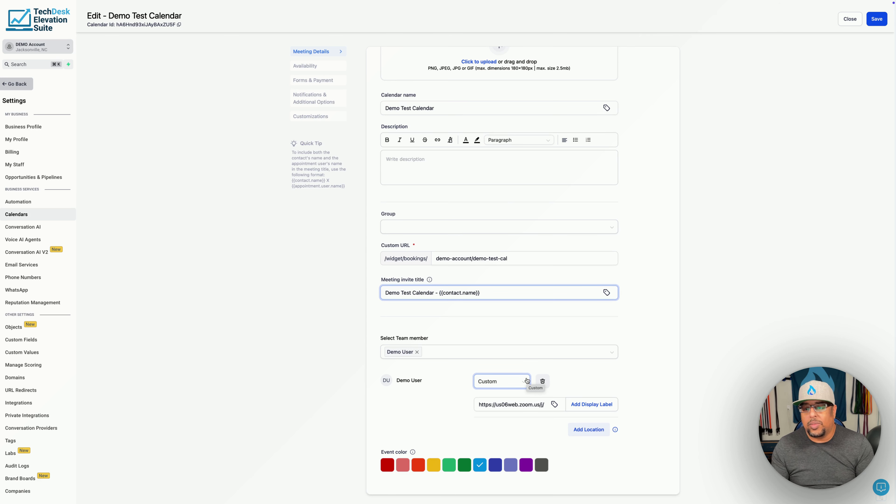
- Examine the meeting location options for Demo User and review the rest of the meeting details
click(524, 386)
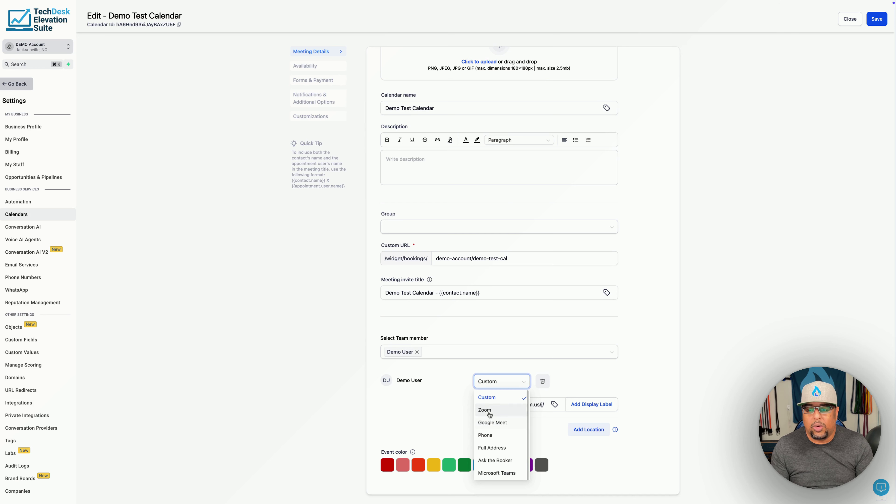
click(461, 388)
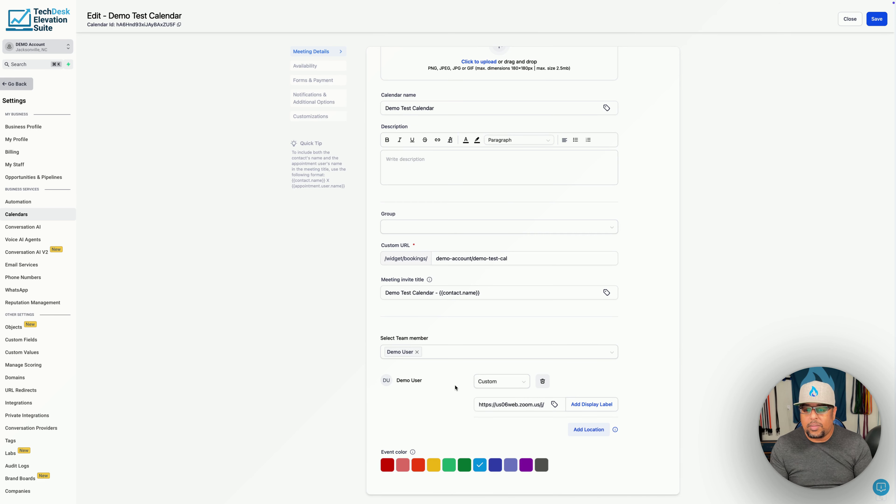
scroll(460, 389, down, 1)
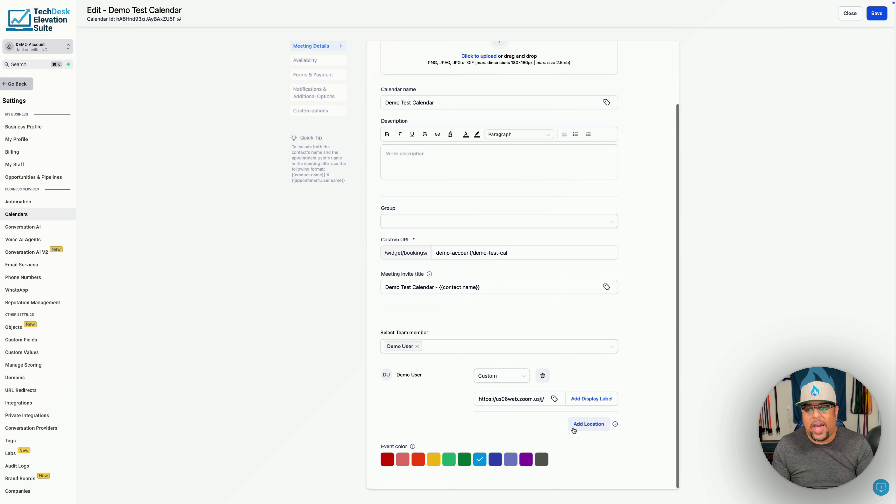
scroll(452, 413, up, 3)
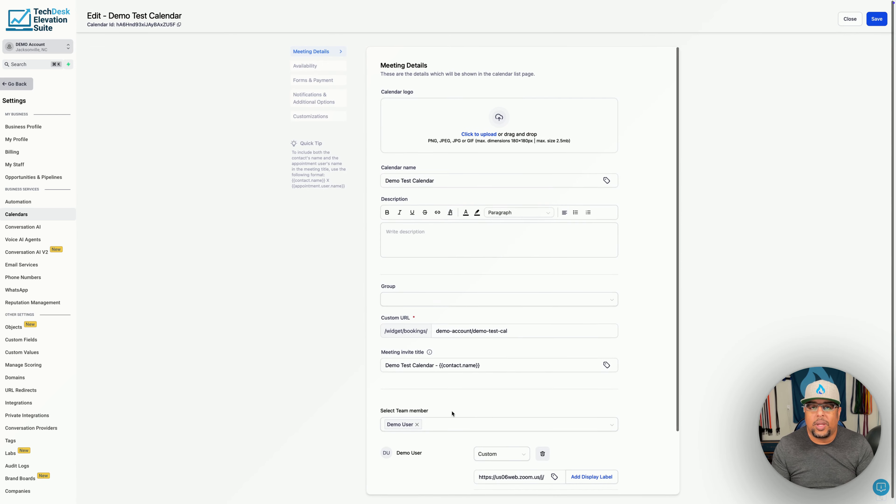
scroll(452, 414, down, 3)
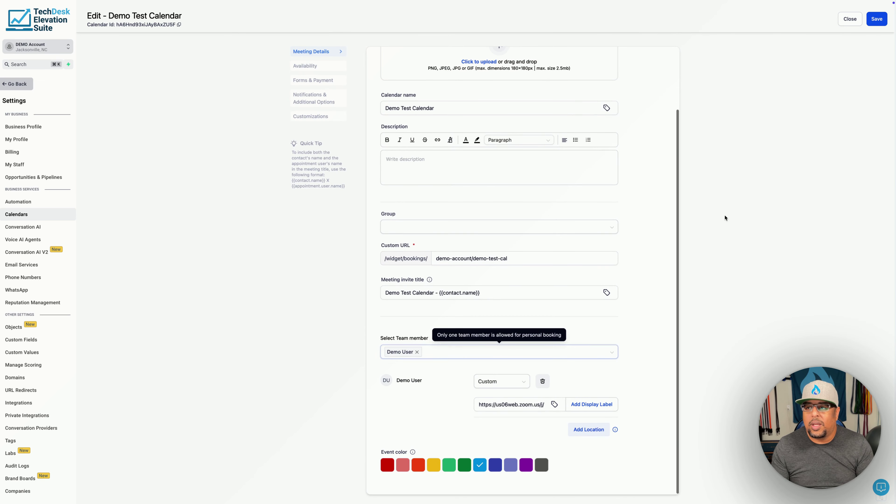
- Save the meeting details and review the calendar's weekly available hours and booking limits
click(876, 20)
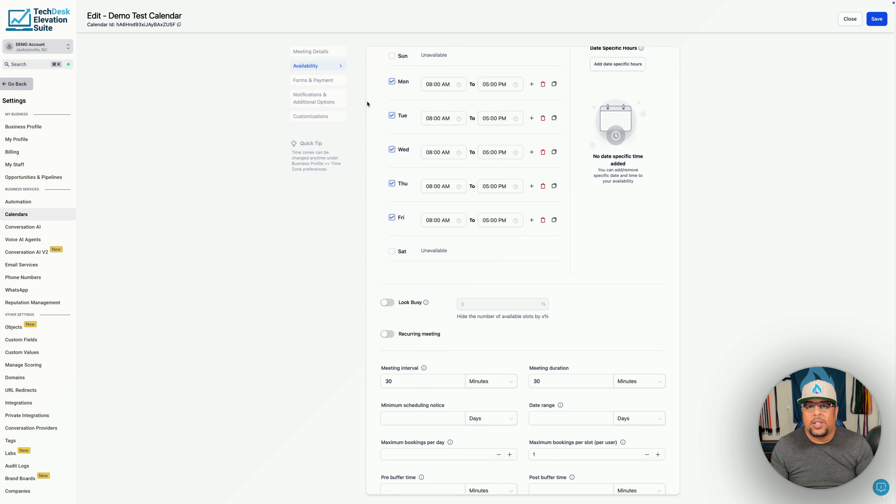
scroll(371, 103, up, 4)
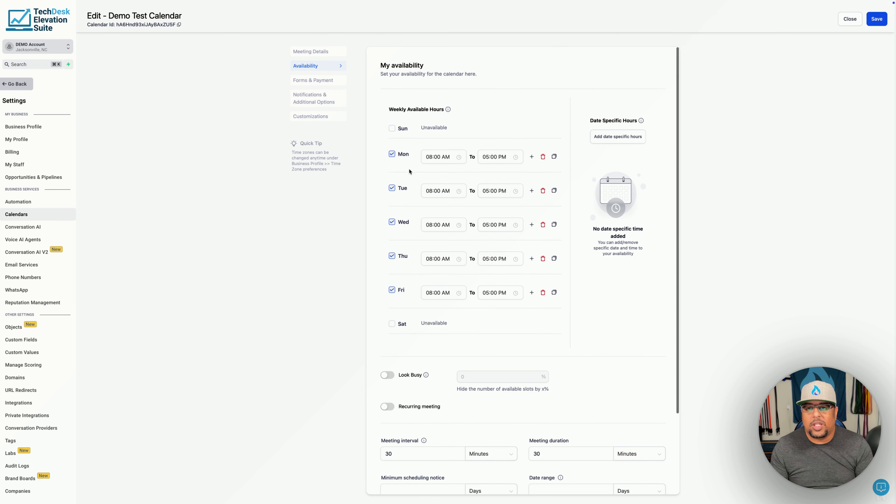
scroll(396, 215, down, 5)
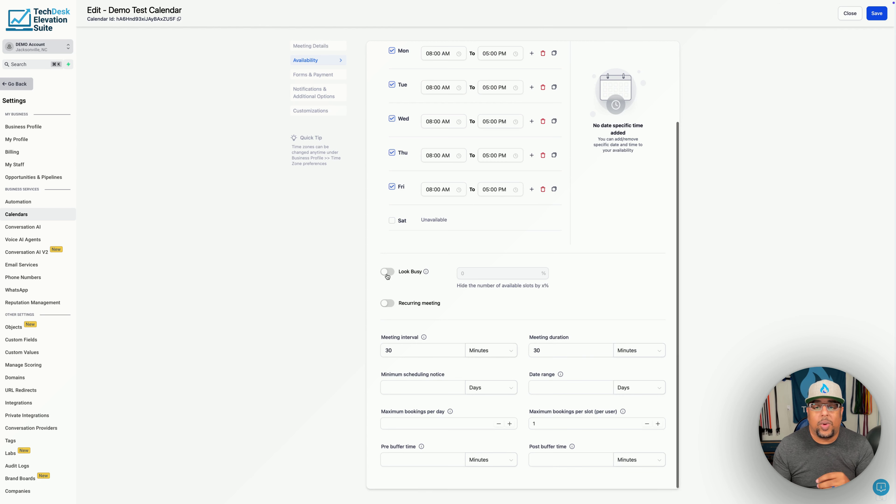
- Enable the Look Busy option to view its percentage setting and disable it again
click(387, 272)
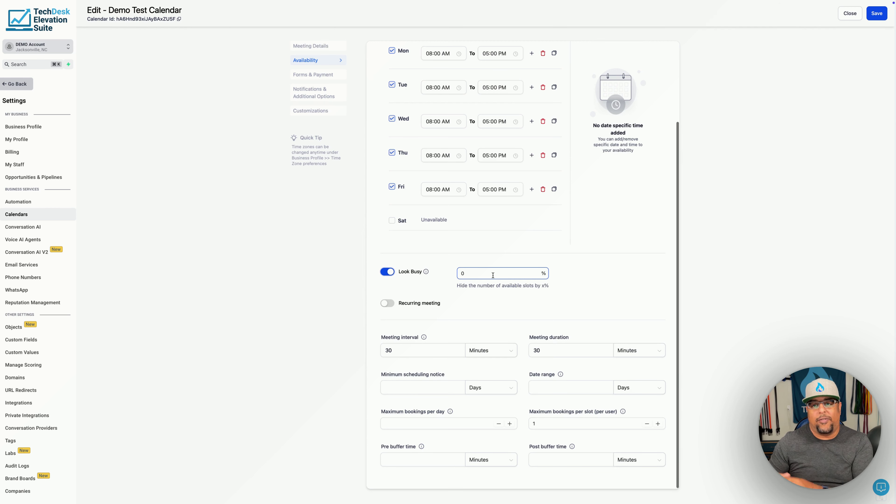
click(445, 278)
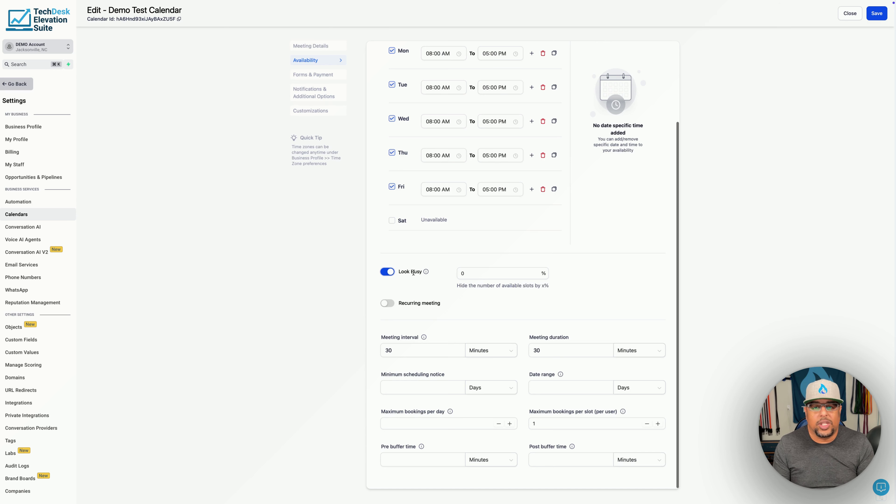
click(390, 272)
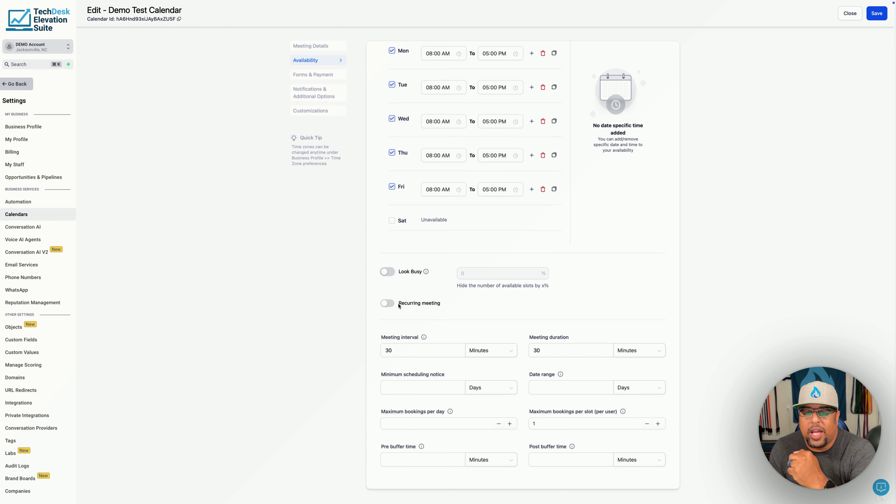
- Try a meeting interval of 60 minutes and set it back to 30 minutes
click(431, 354)
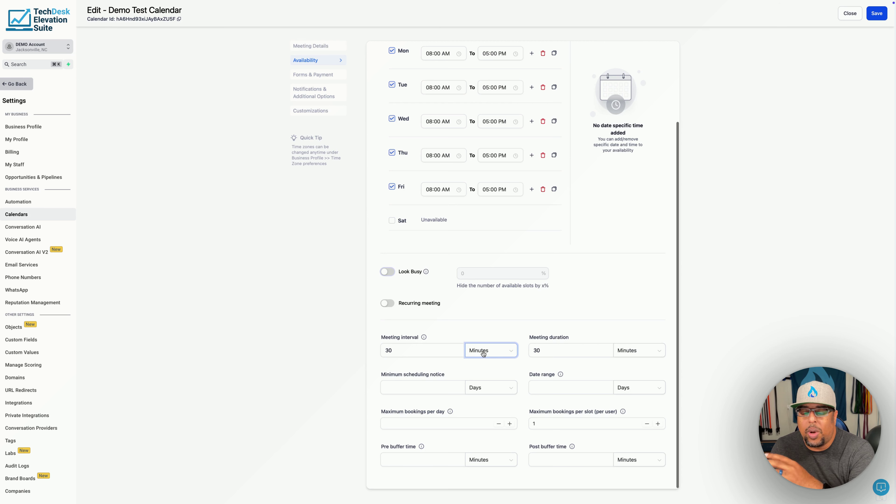
click(443, 353)
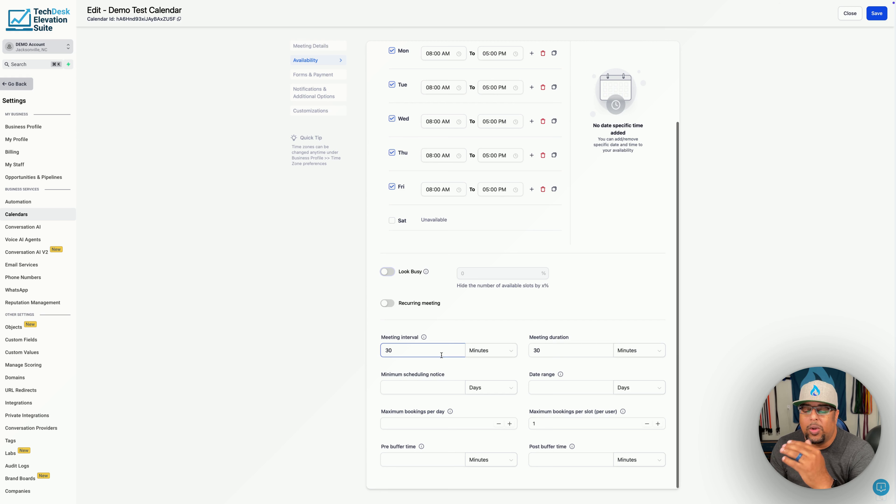
double_click(431, 353)
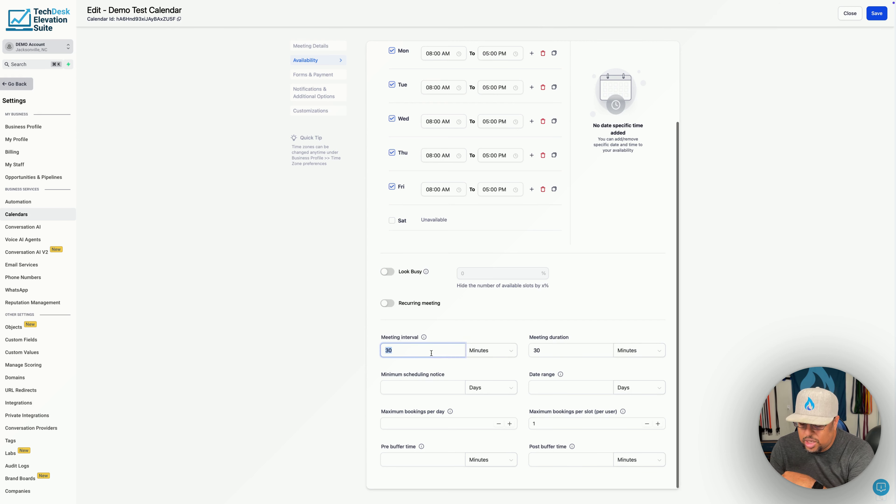
text(60)
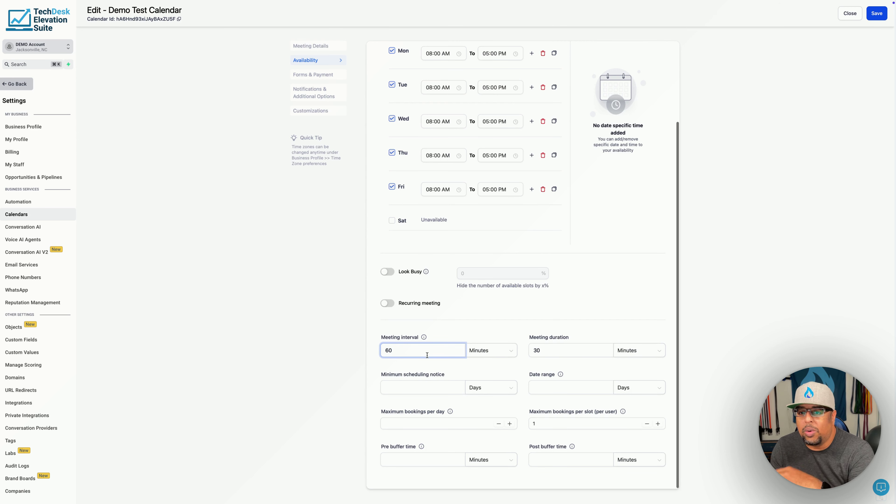
key(BackSpace)
key(BackSpace)
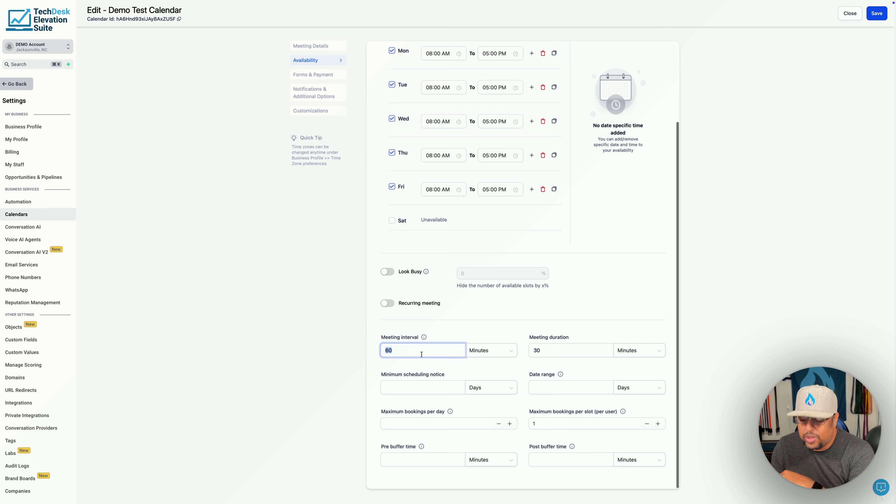
text(30)
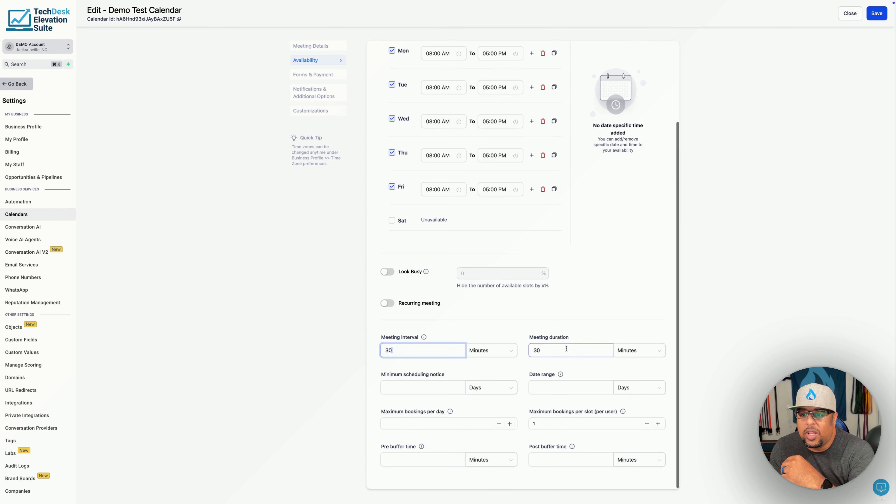
- Set the minimum scheduling notice to 1 day, and try a date range of 30 days before setting it to 14 days
click(405, 391)
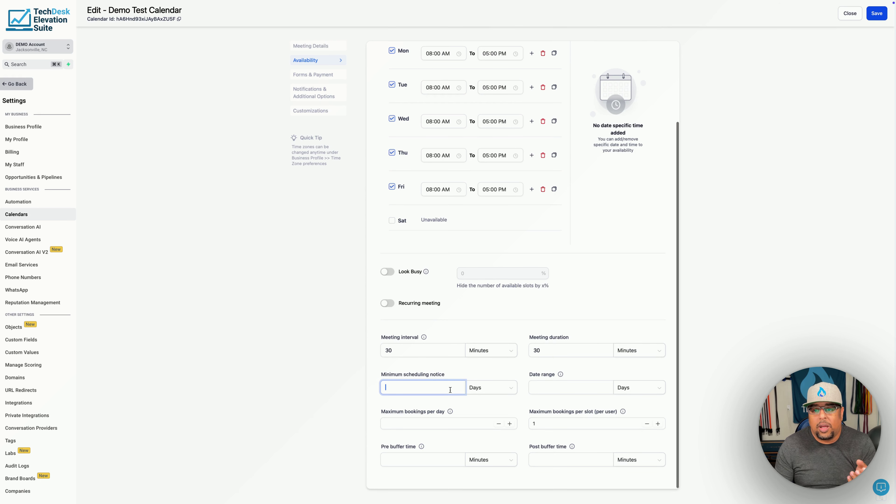
text(1)
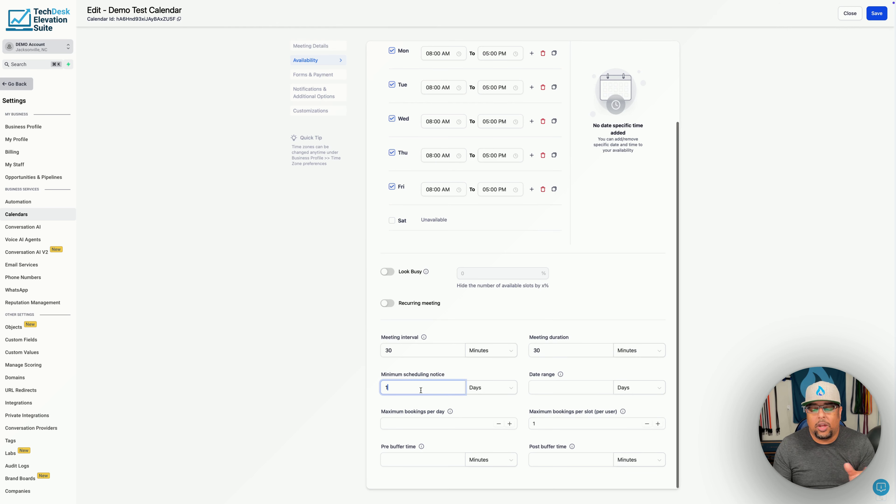
click(586, 388)
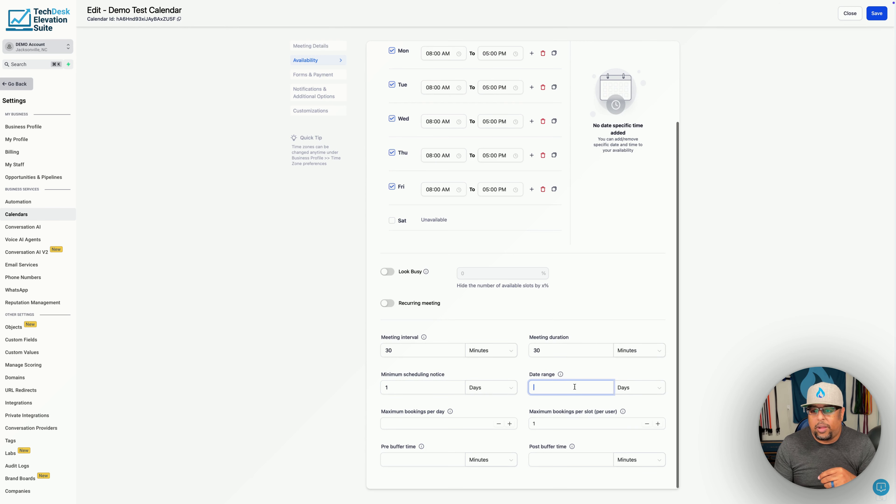
text(30)
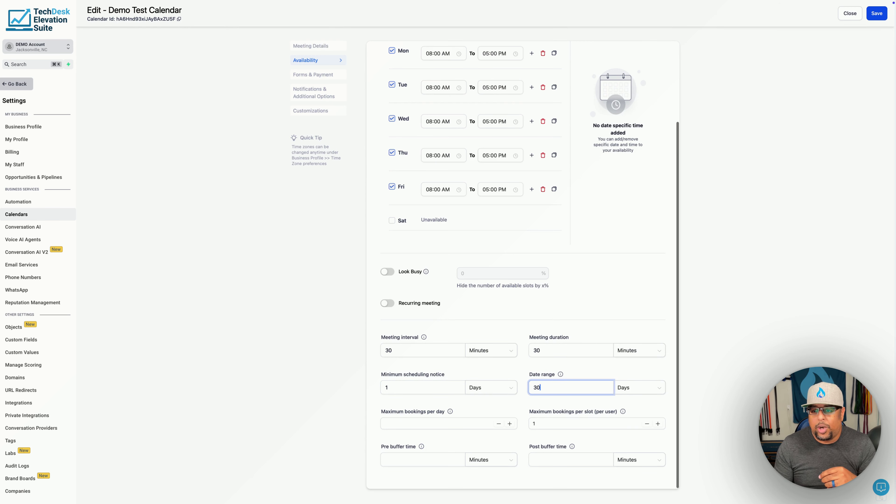
double_click(569, 387)
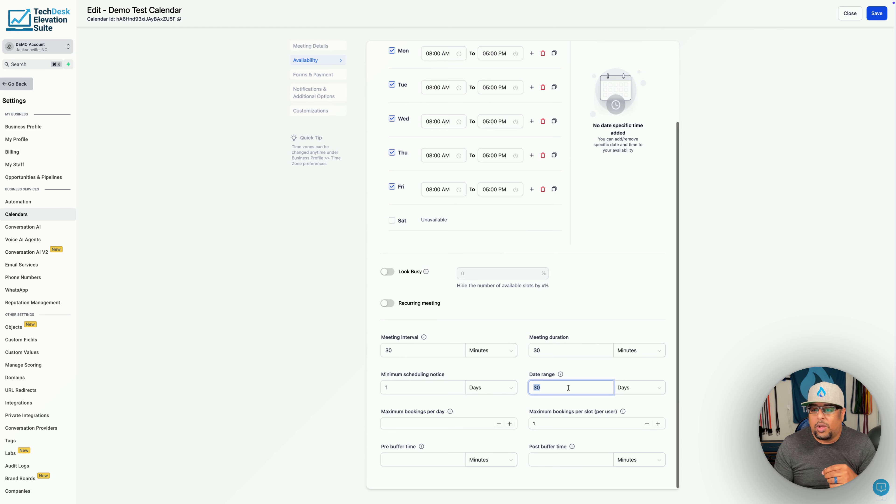
text(14)
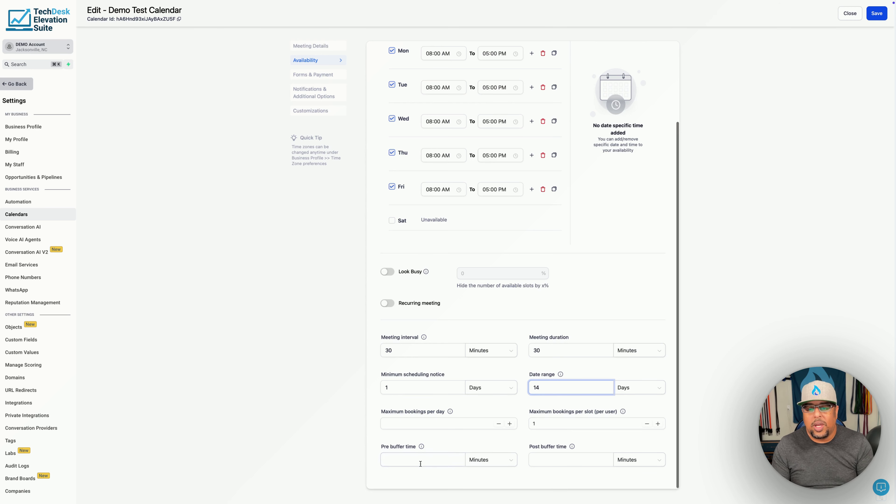
- Set both the pre buffer time and the post buffer time to 15 minutes
click(427, 463)
text(15)
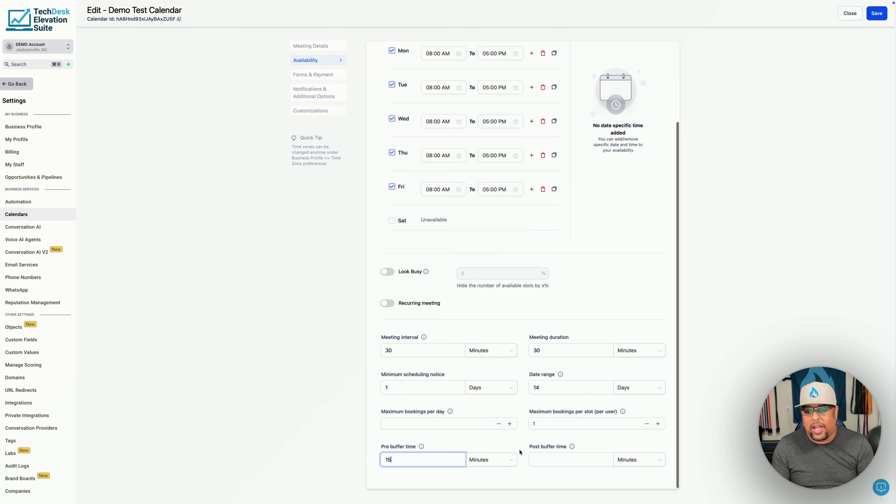
click(547, 459)
text(15)
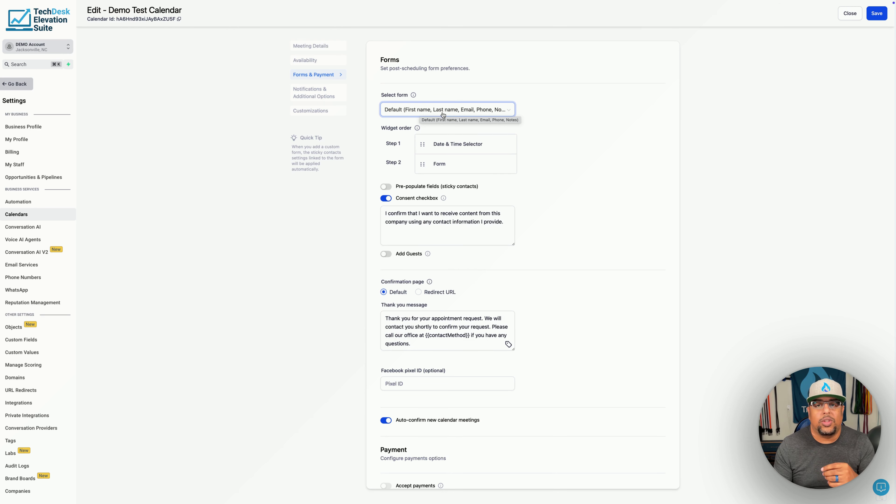
- Examine the available booking forms, the widget order and the remaining form and confirmation options without changing them
click(441, 113)
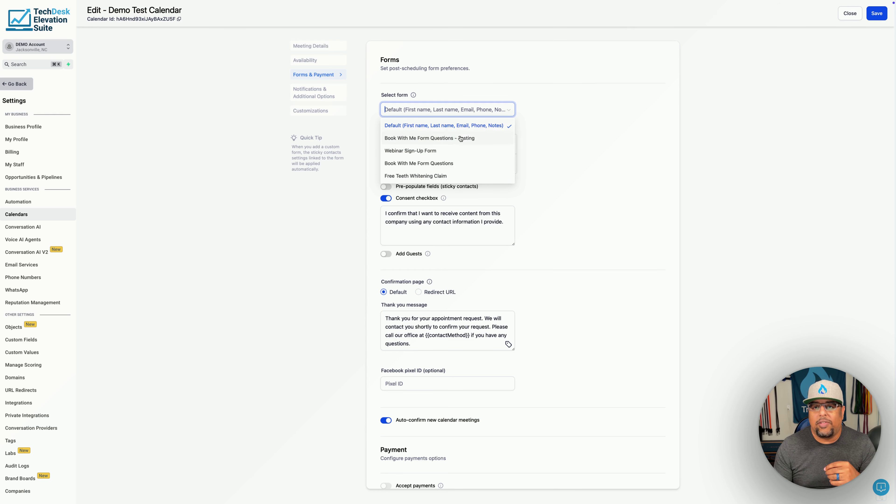
click(541, 111)
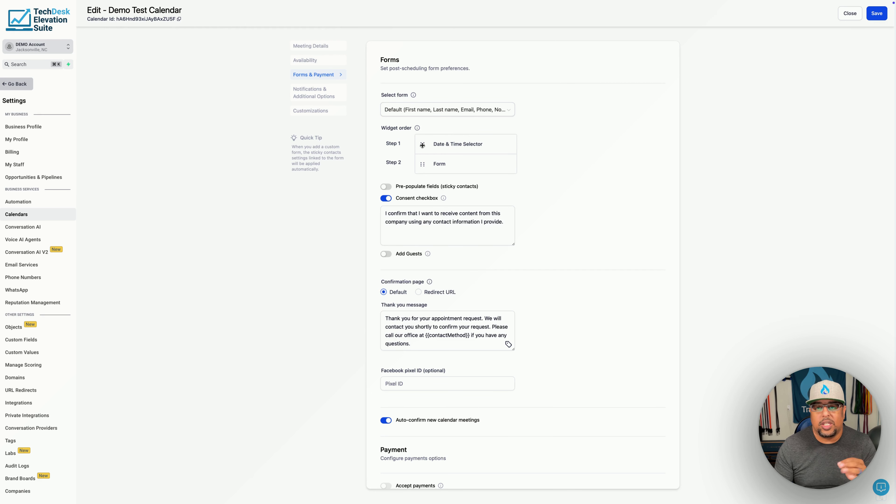
mouse_move(423, 164)
mouse_down()
mouse_move(421, 147)
mouse_move(421, 156)
mouse_up()
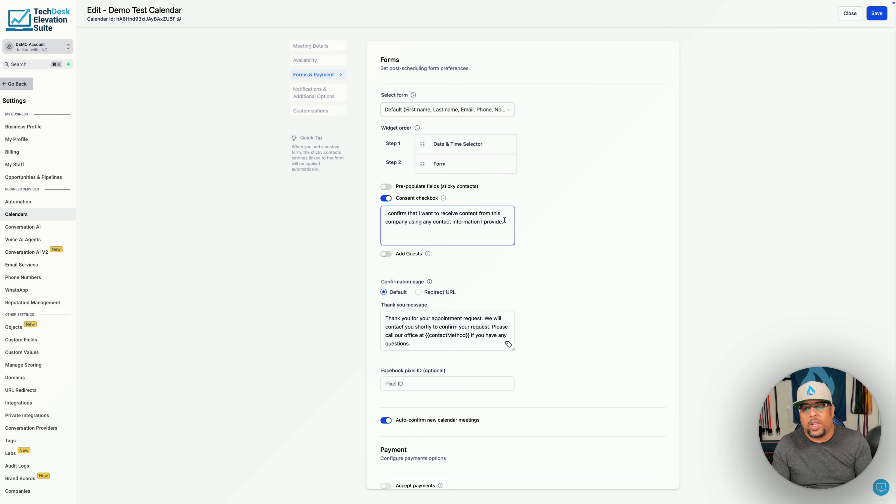
scroll(389, 268, down, 1)
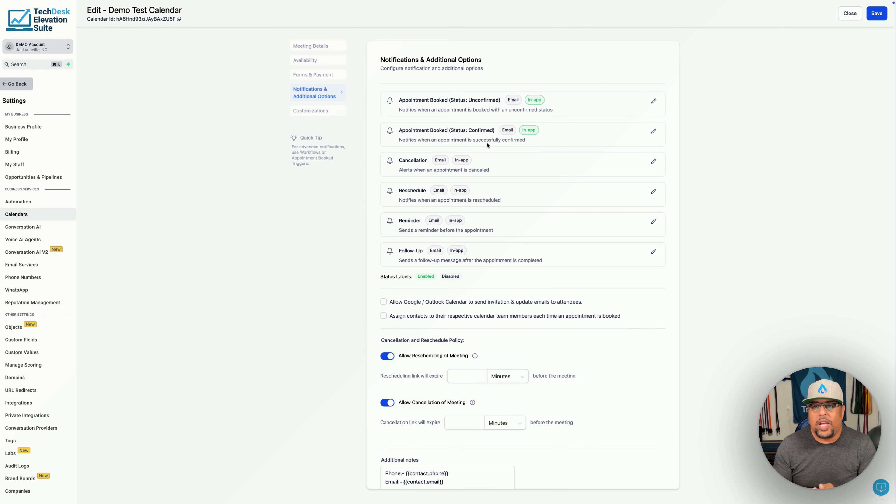
- Enable the email notification for unconfirmed booked appointments and review the subject, body and sender fields of the Contact email
click(653, 102)
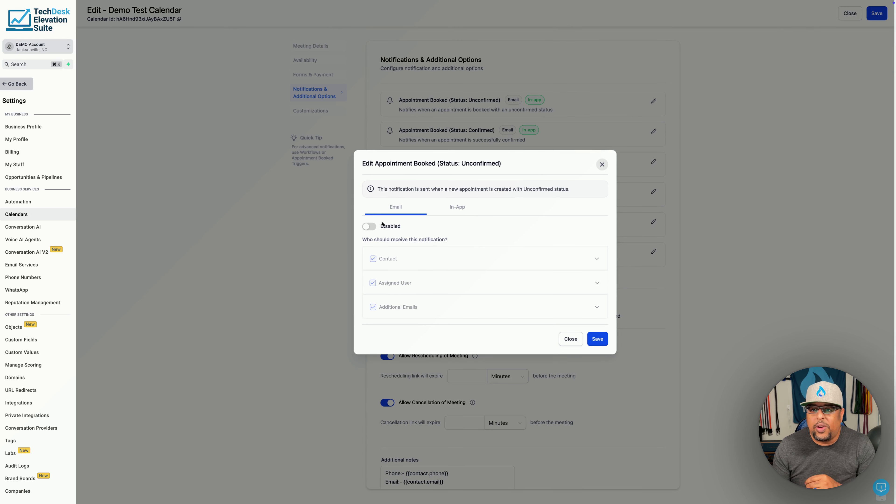
click(370, 227)
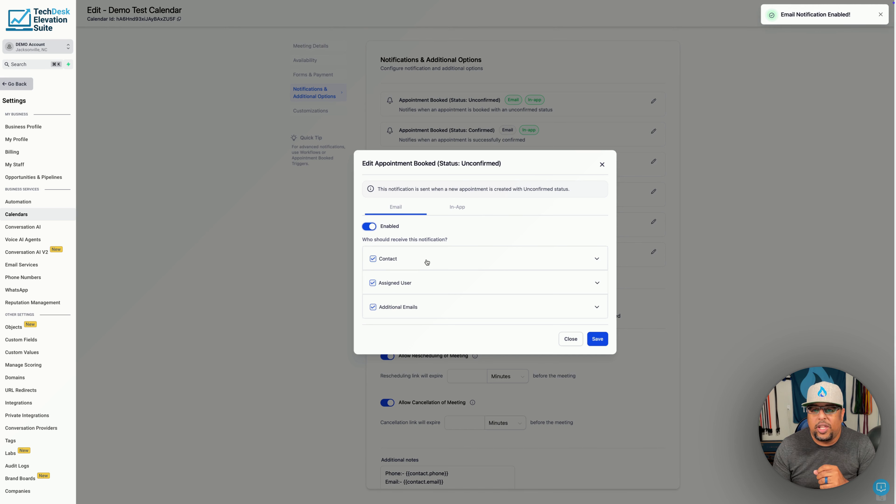
click(597, 260)
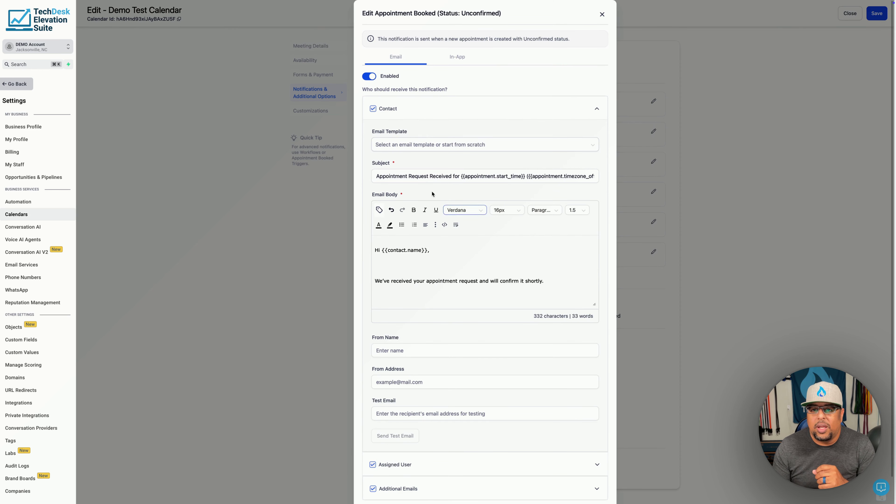
click(532, 180)
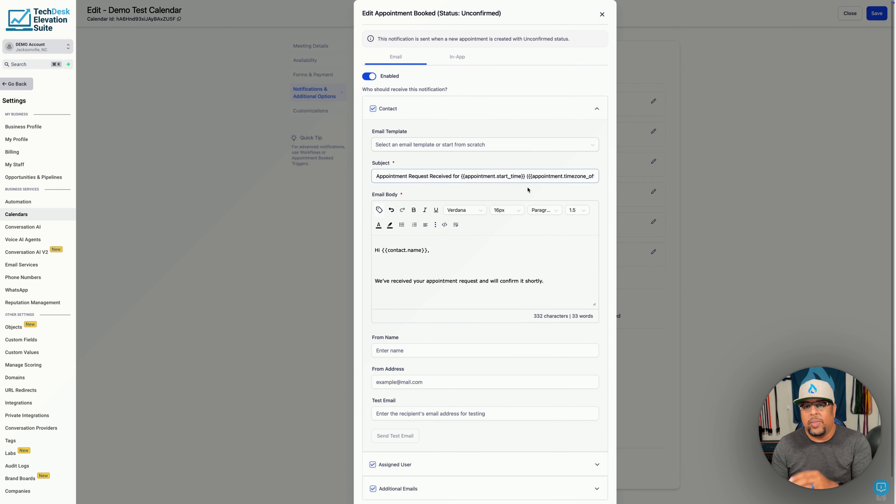
scroll(420, 275, down, 5)
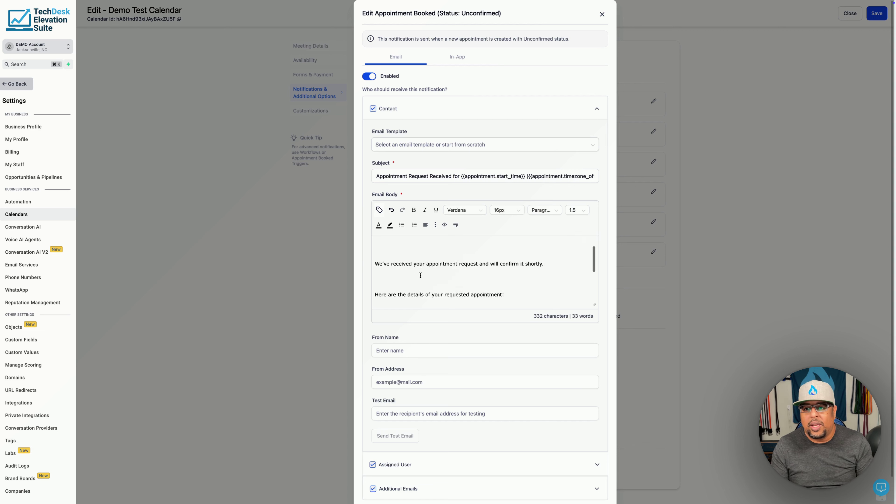
scroll(421, 274, up, 5)
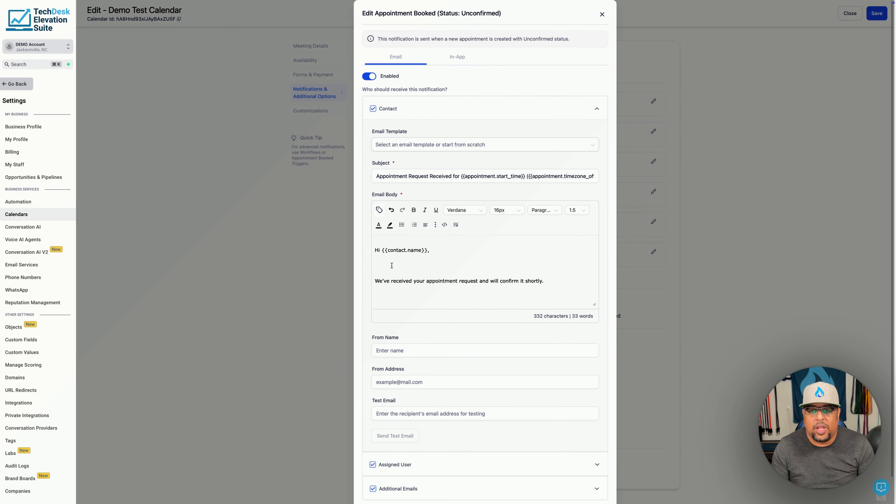
scroll(400, 281, down, 4)
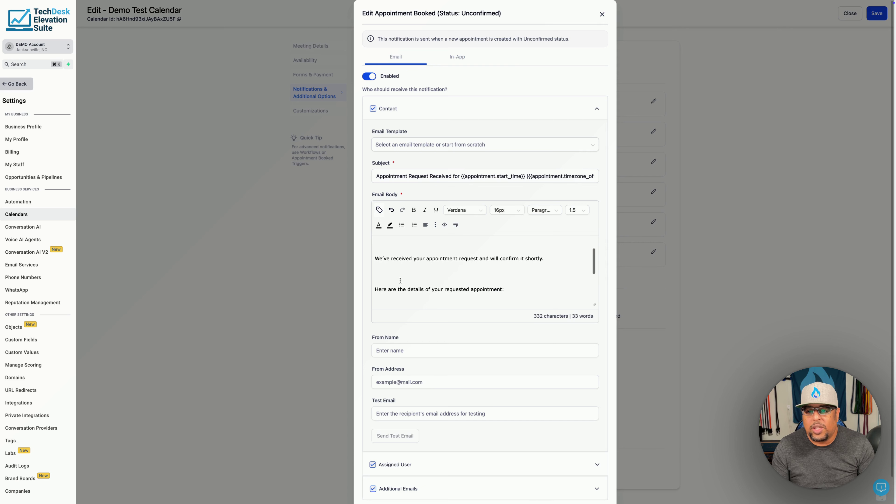
scroll(400, 281, down, 5)
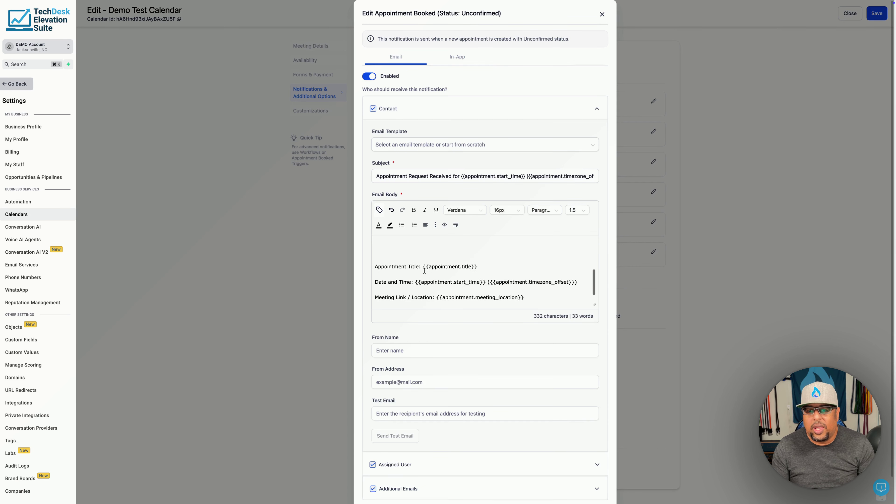
click(381, 350)
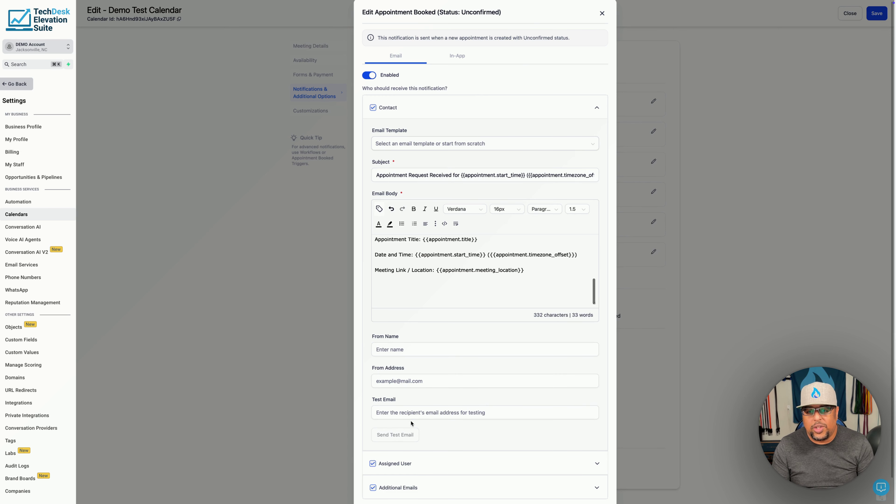
click(596, 107)
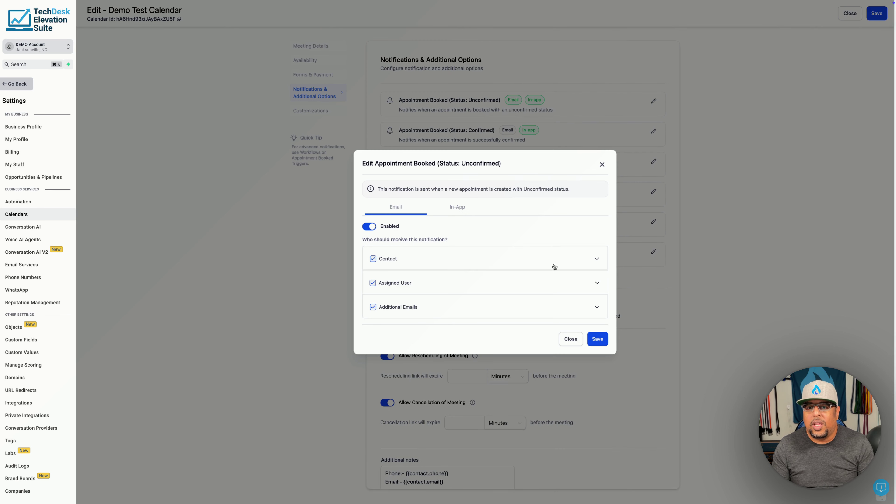
- Review the Assigned User email of the unconfirmed appointment notification, then save and close the notification settings
click(597, 283)
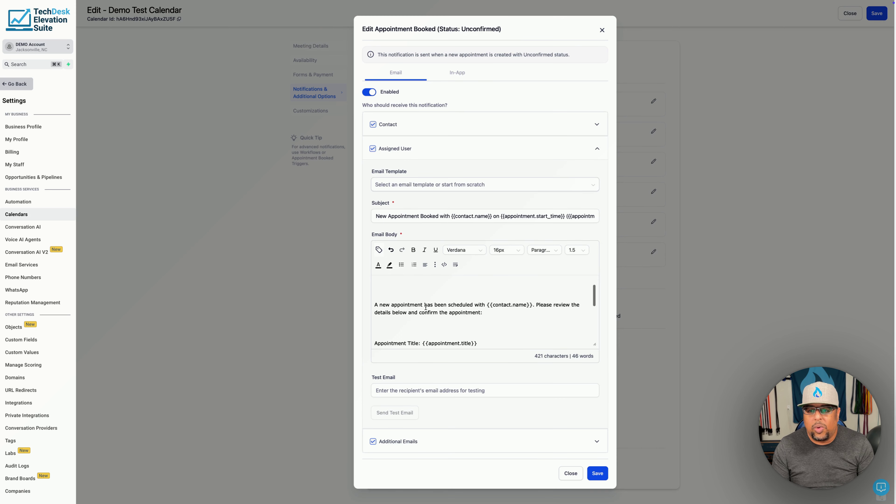
scroll(459, 310, down, 6)
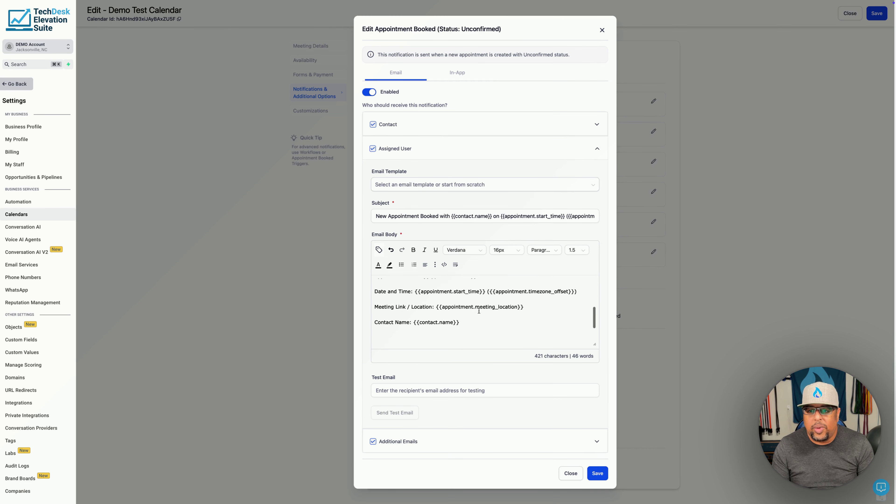
scroll(479, 310, down, 3)
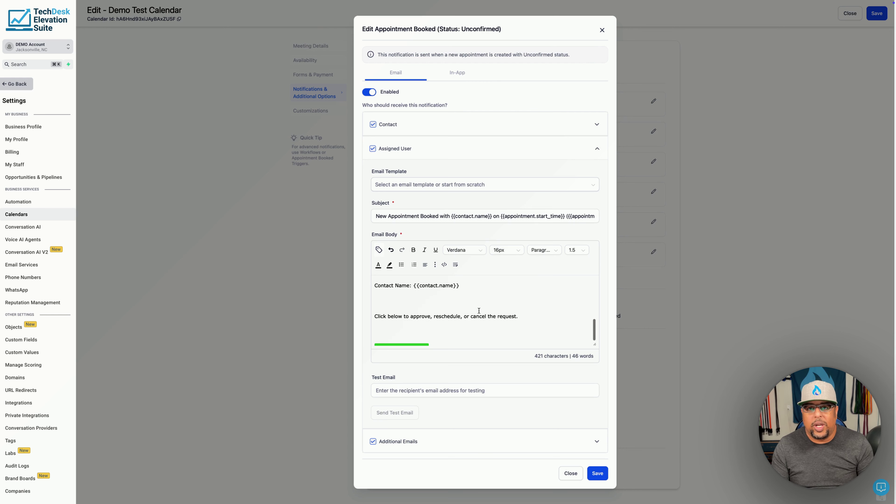
scroll(501, 310, up, 10)
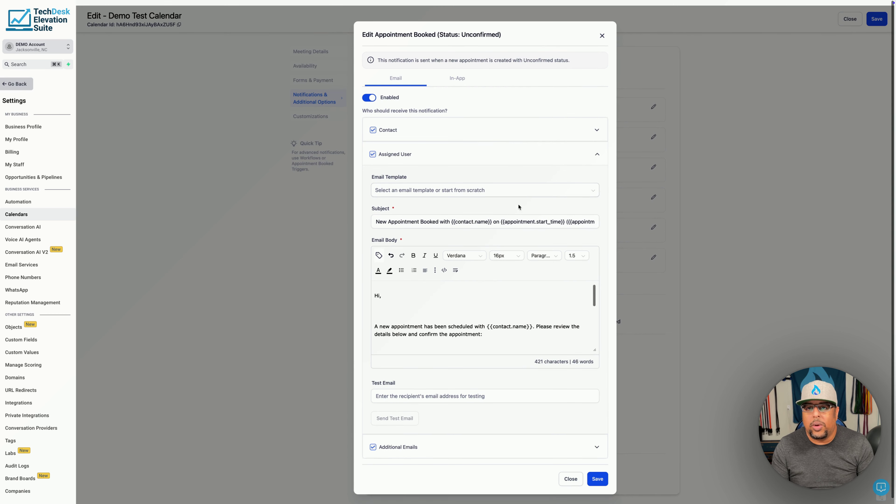
click(602, 484)
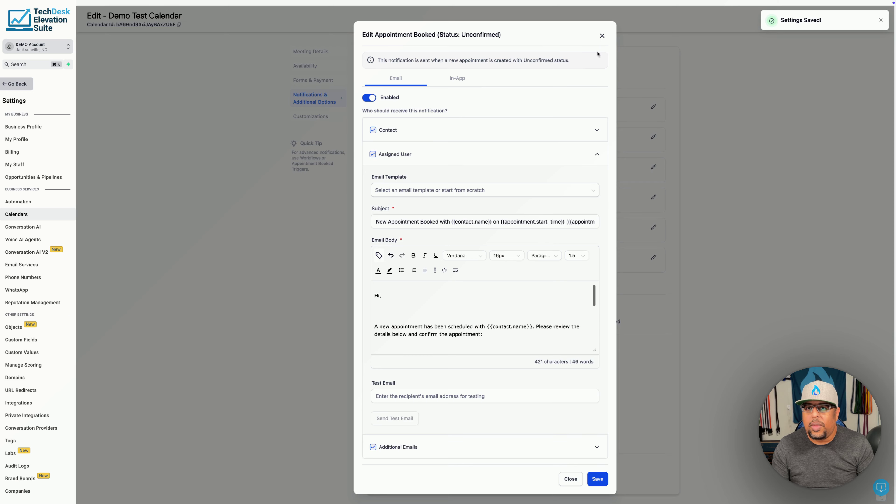
click(602, 36)
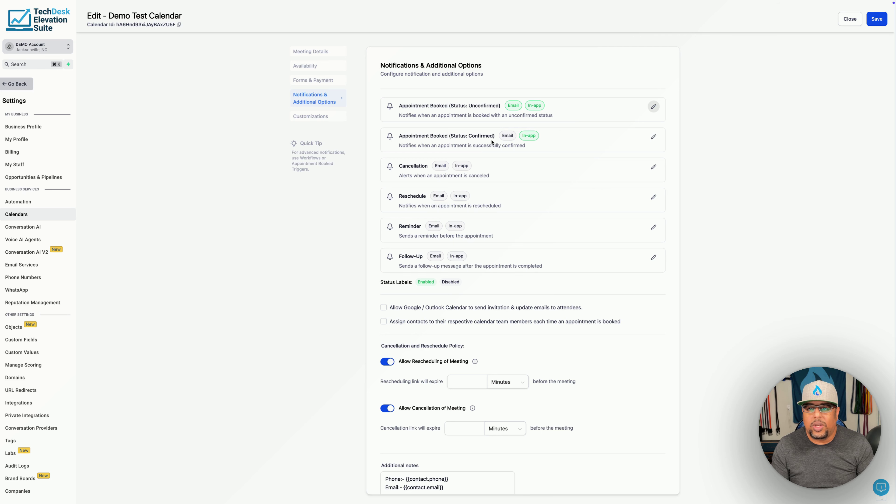
- Enable the email notification for confirmed booked appointments, check its in-app recipient, and save and close the notification settings
click(653, 136)
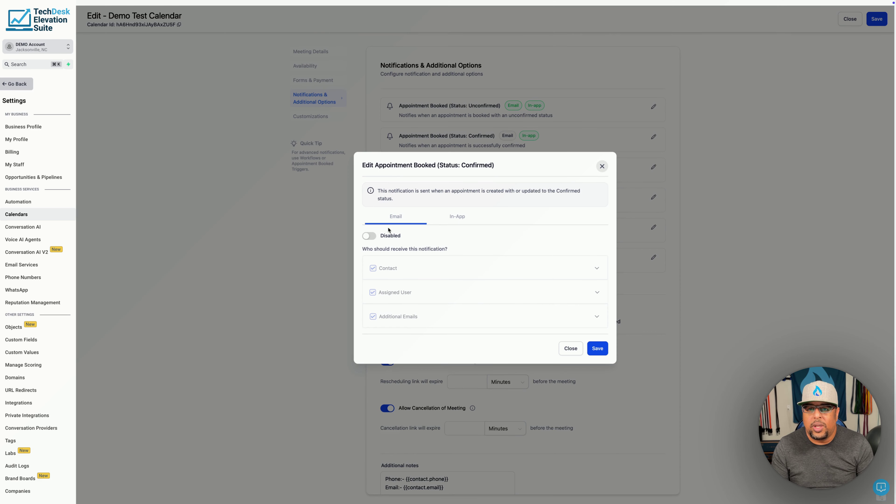
click(369, 235)
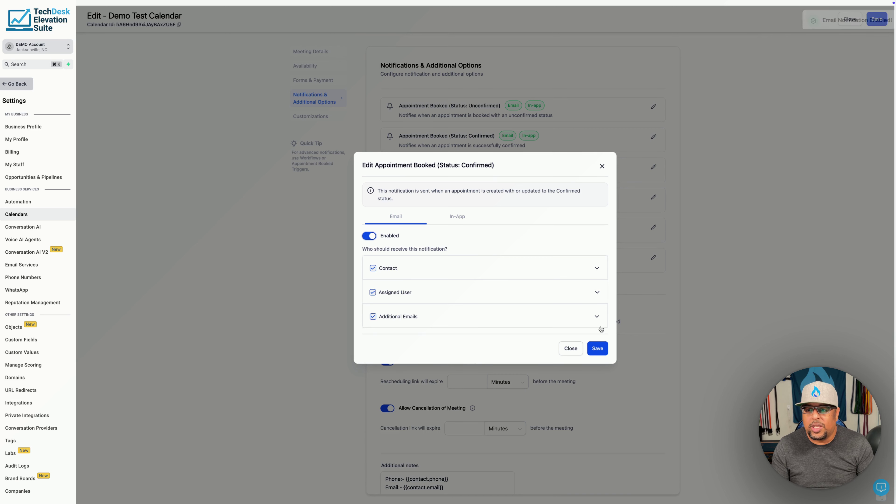
click(598, 349)
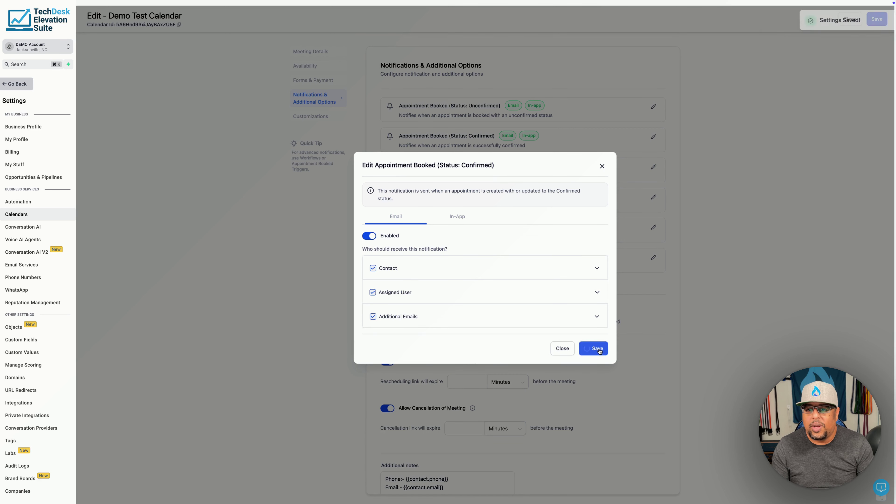
click(453, 217)
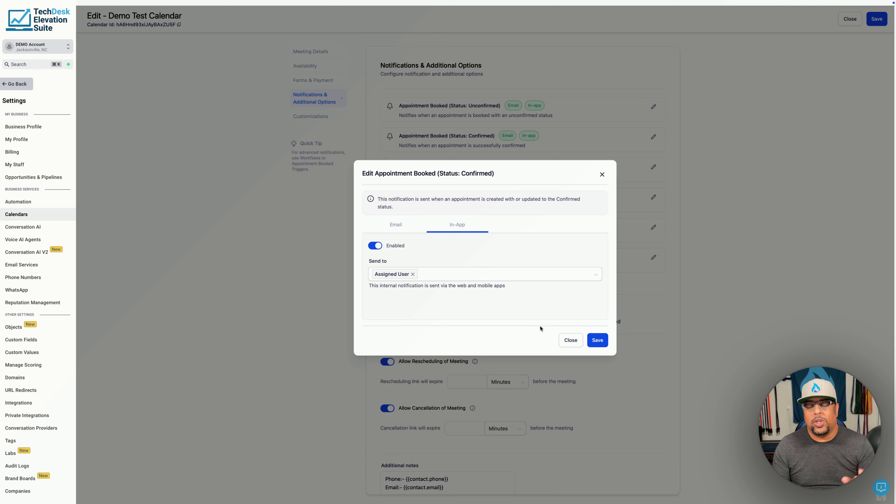
click(598, 341)
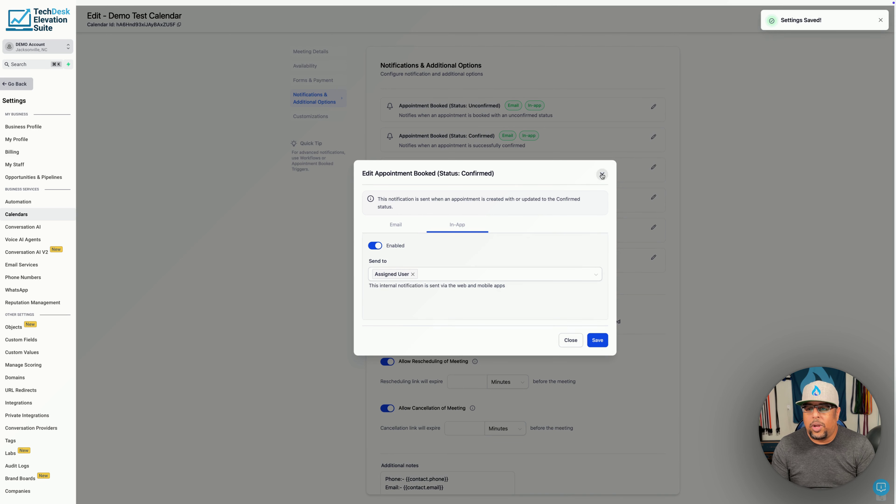
click(569, 341)
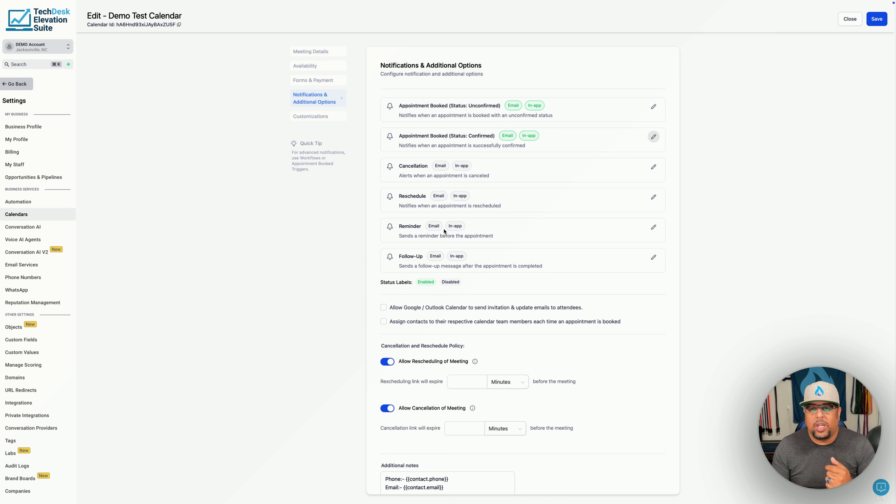
- Enable the email notification for appointment reminders and expand its Contact recipient settings
click(654, 227)
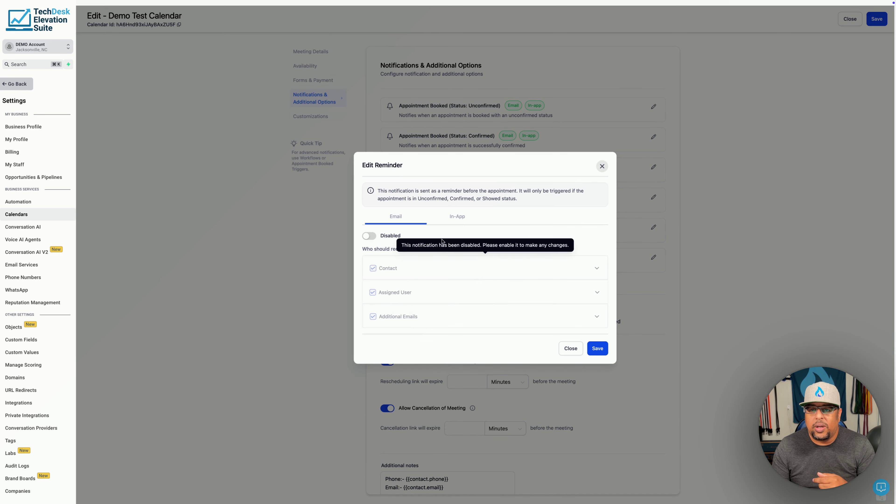
click(366, 237)
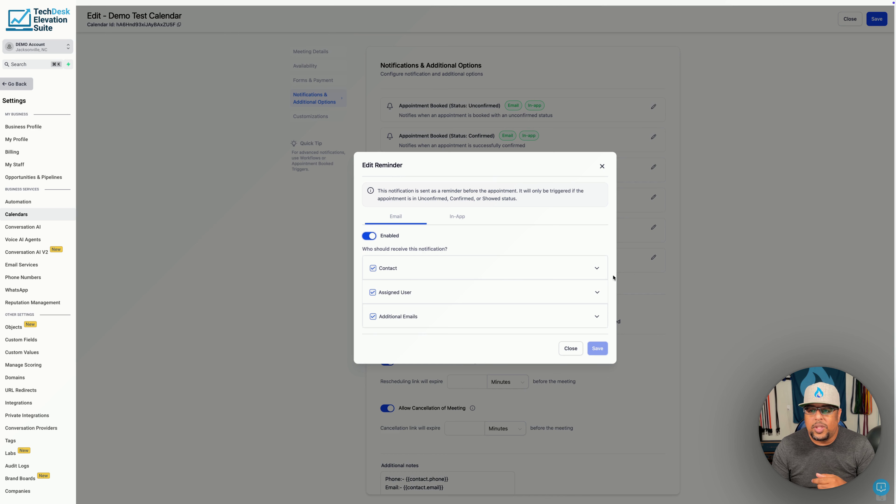
click(596, 268)
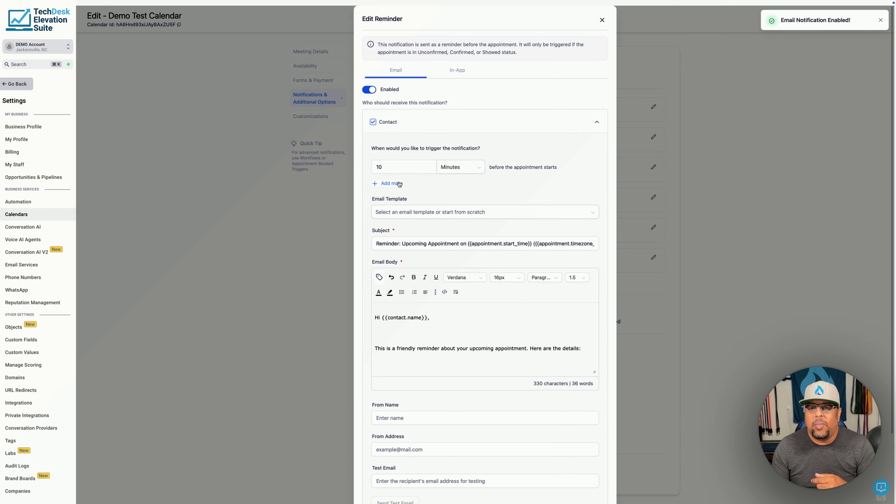
- Add a second trigger to the Contact reminder email, set to 1 hour before the appointment starts
click(387, 185)
double_click(402, 189)
text(1)
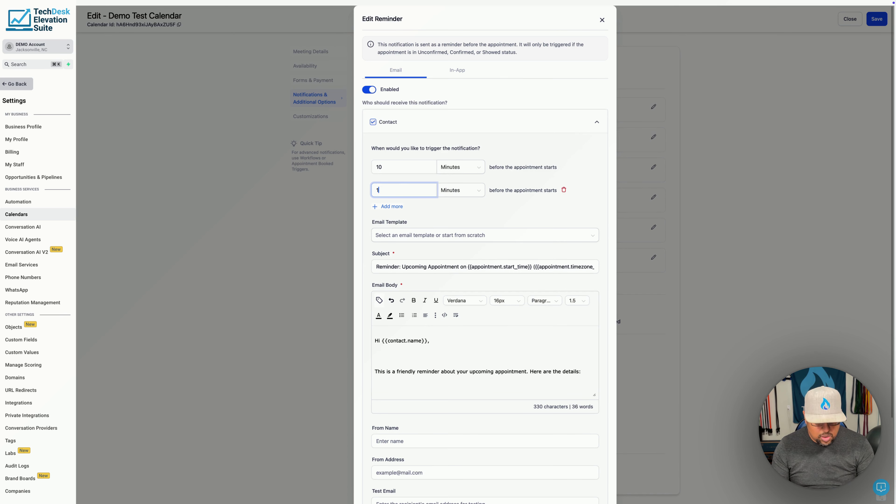
click(459, 190)
click(455, 219)
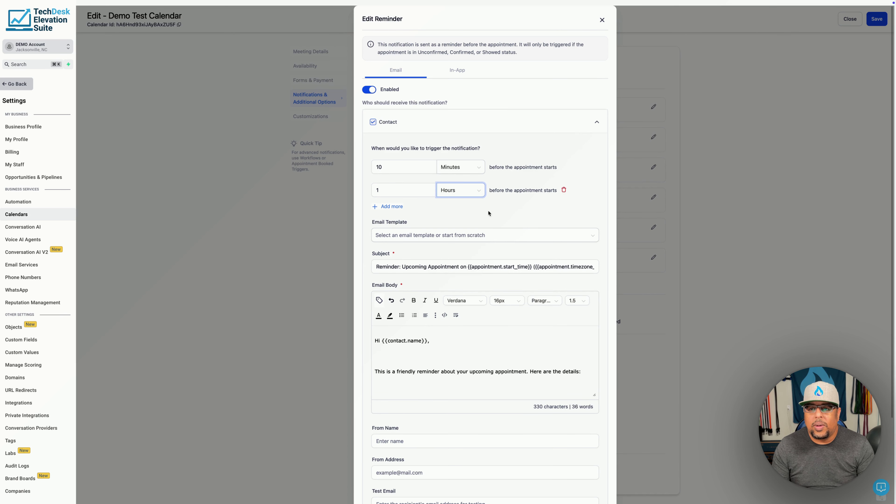
- Review the Contact reminder email's subject, body and sender fields, then save the reminder notification
scroll(517, 219, down, 1)
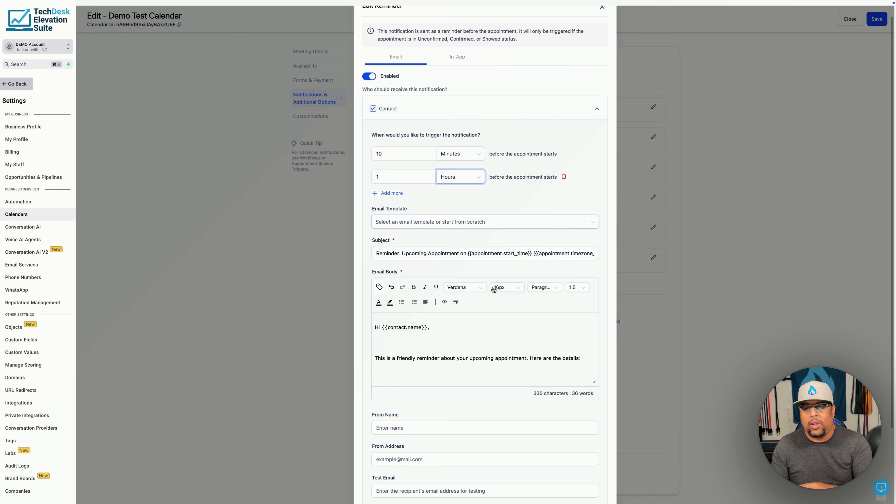
scroll(480, 325, down, 1)
scroll(480, 325, down, 5)
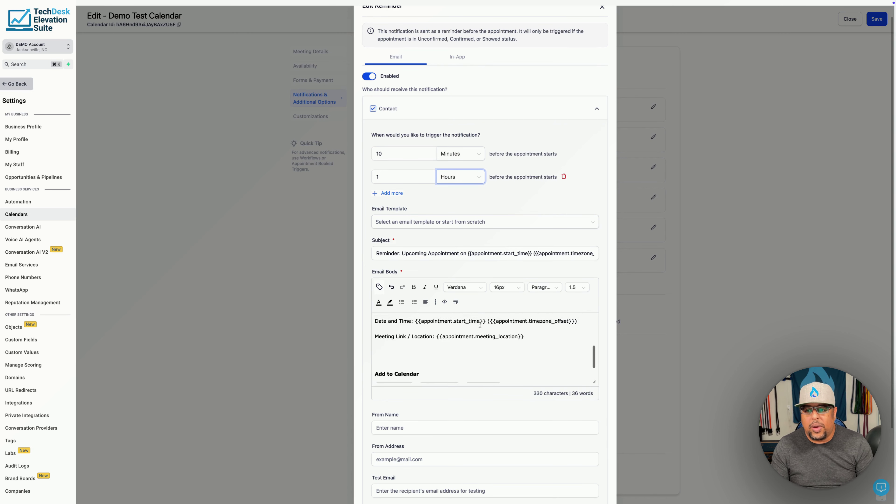
scroll(480, 325, up, 3)
scroll(480, 324, up, 3)
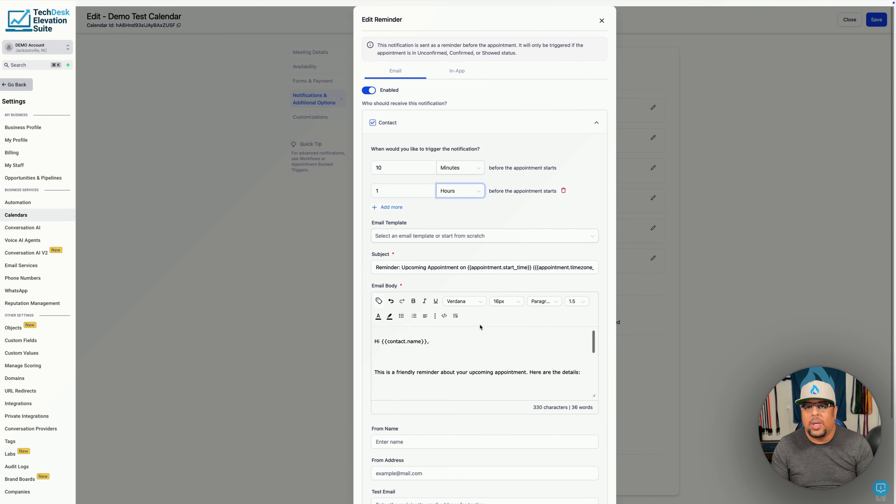
scroll(480, 325, down, 3)
scroll(480, 327, down, 2)
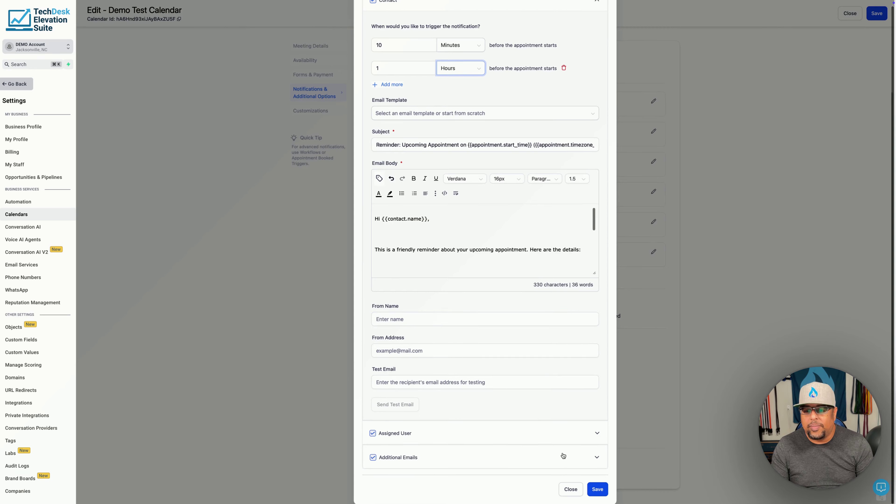
click(597, 488)
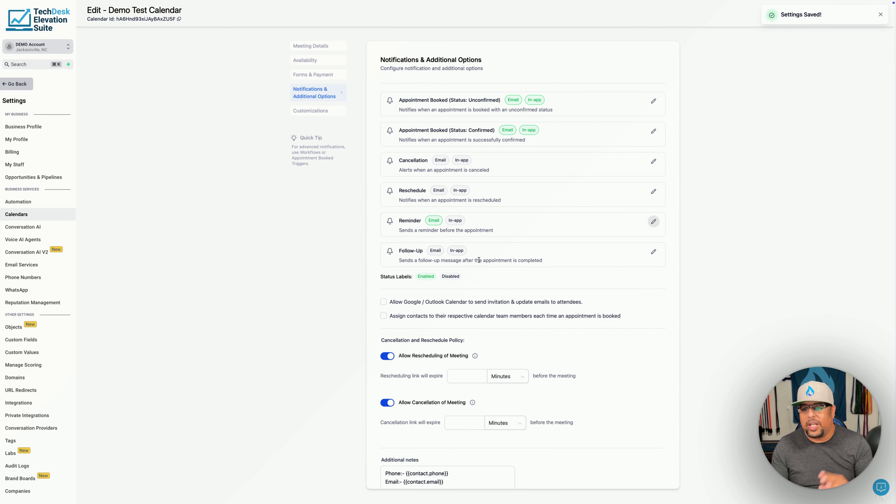
- Set the rescheduling link to expire 24 hours before the meeting
scroll(422, 304, down, 2)
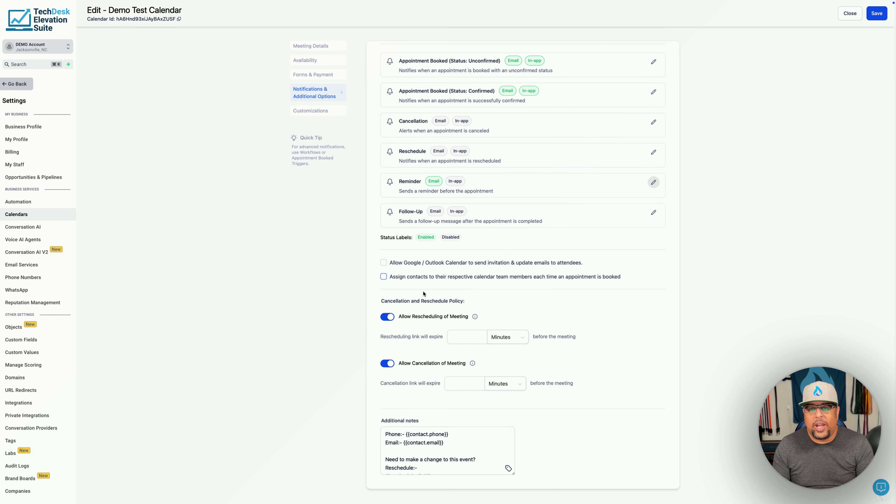
scroll(452, 308, down, 1)
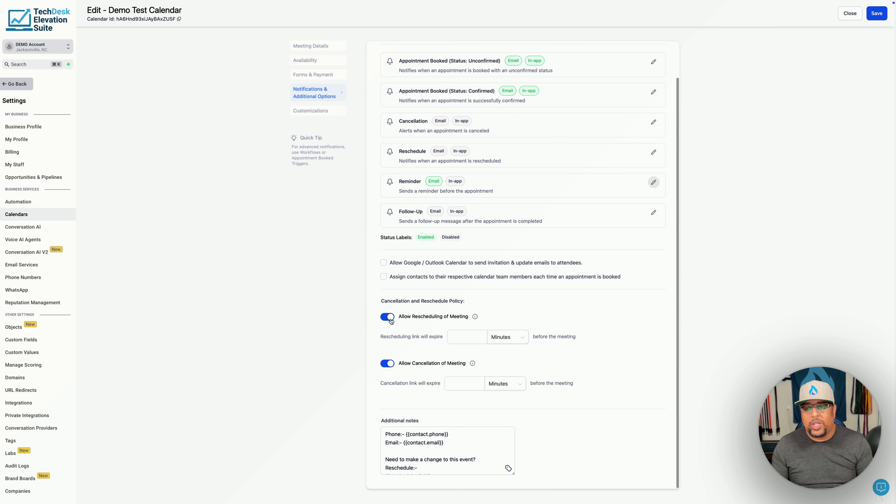
click(472, 339)
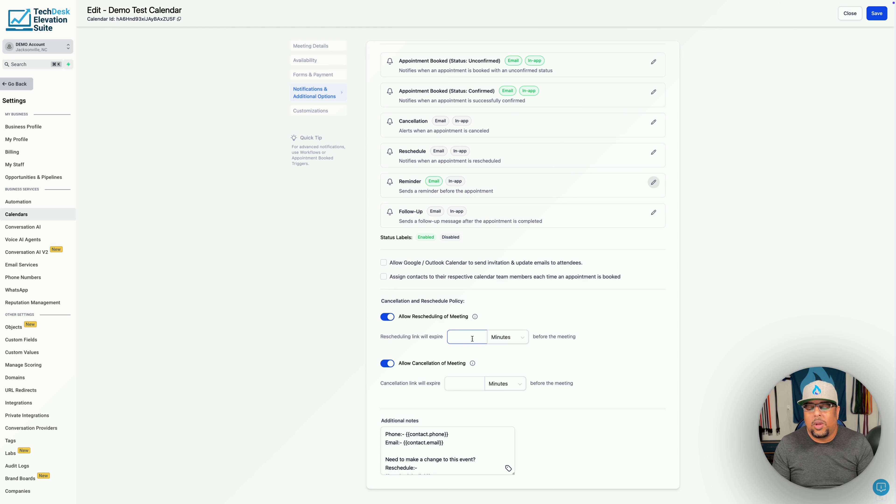
text(24)
click(505, 337)
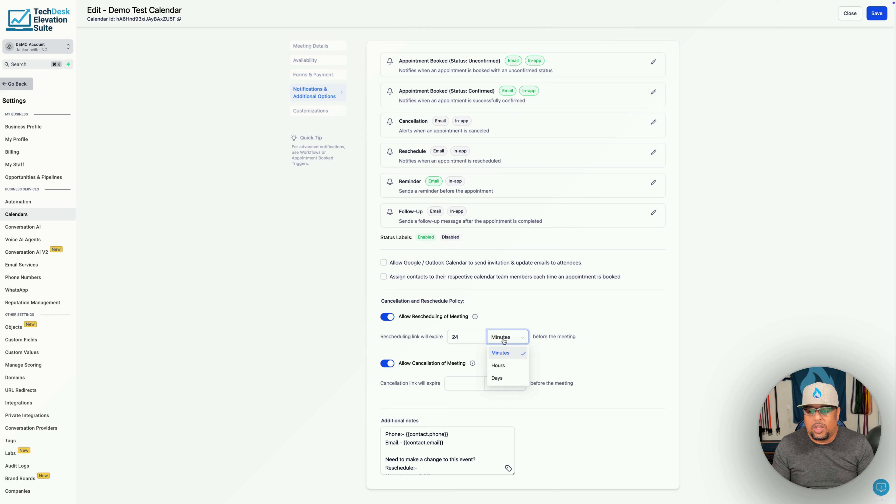
click(501, 366)
click(547, 353)
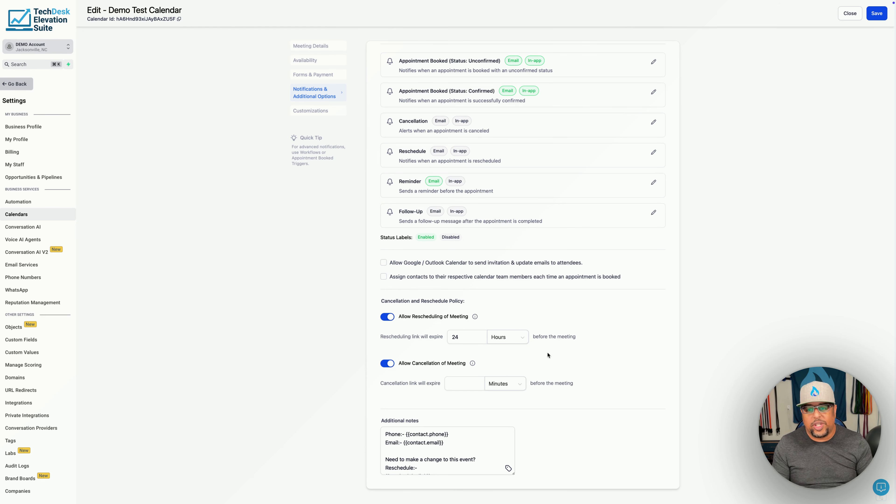
- Set the cancellation link to expire 24 hours before the meeting
click(470, 385)
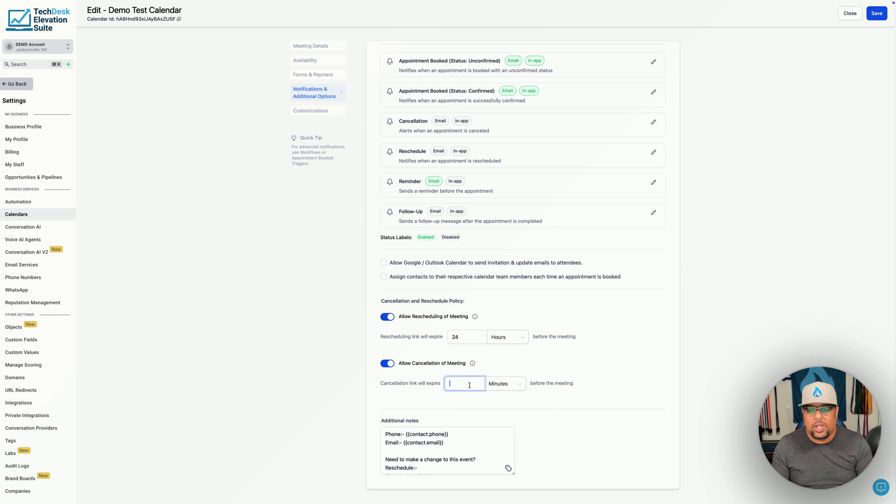
text(24)
click(505, 384)
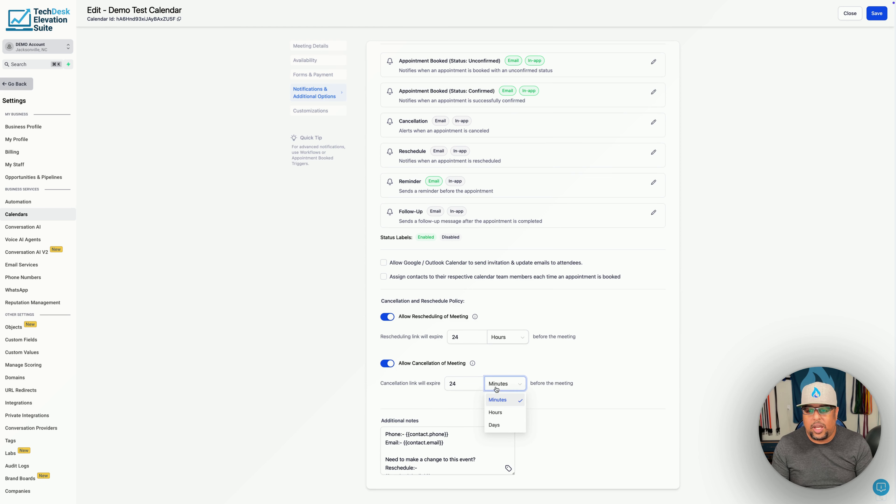
click(497, 412)
click(589, 384)
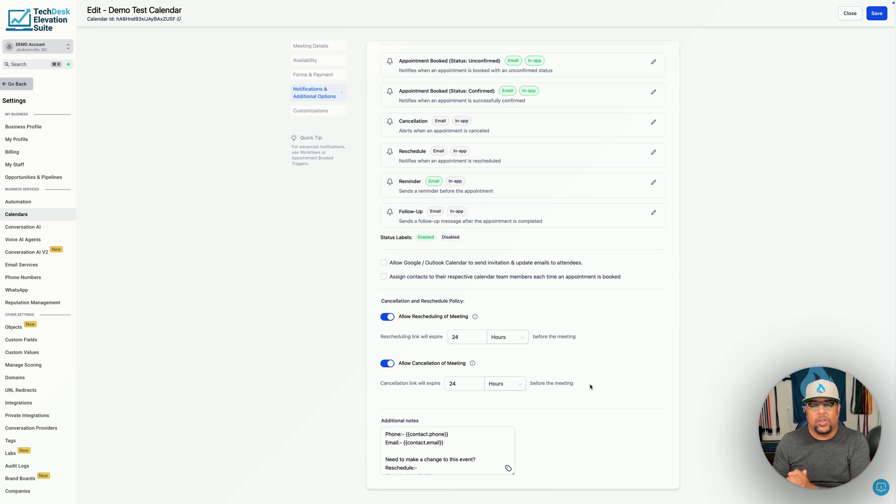
- Review the contact details and the reschedule and cancellation links in the additional notes, then save the notification and additional options
click(387, 436)
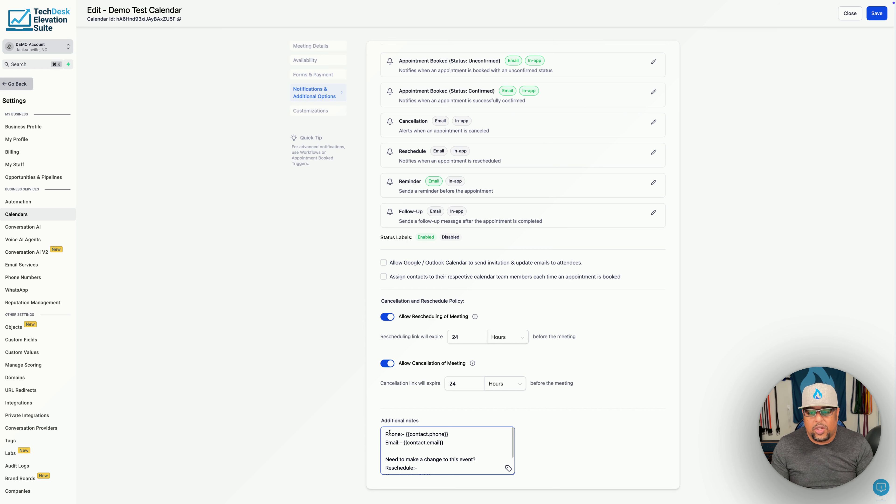
scroll(389, 432, down, 3)
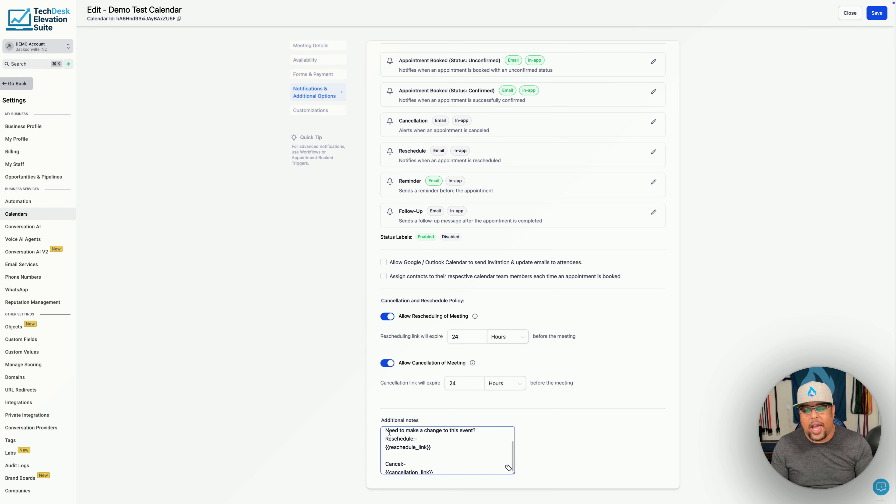
scroll(390, 432, up, 3)
scroll(389, 432, down, 4)
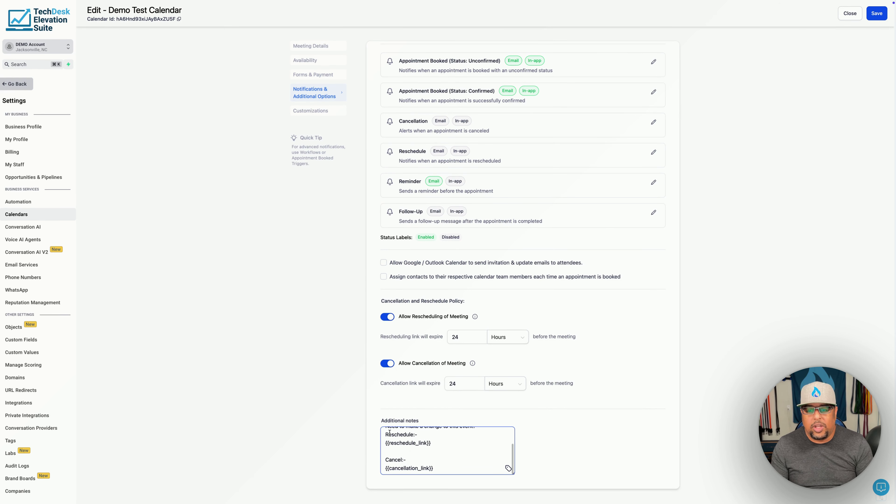
scroll(392, 437, up, 3)
scroll(396, 445, down, 3)
scroll(398, 451, up, 3)
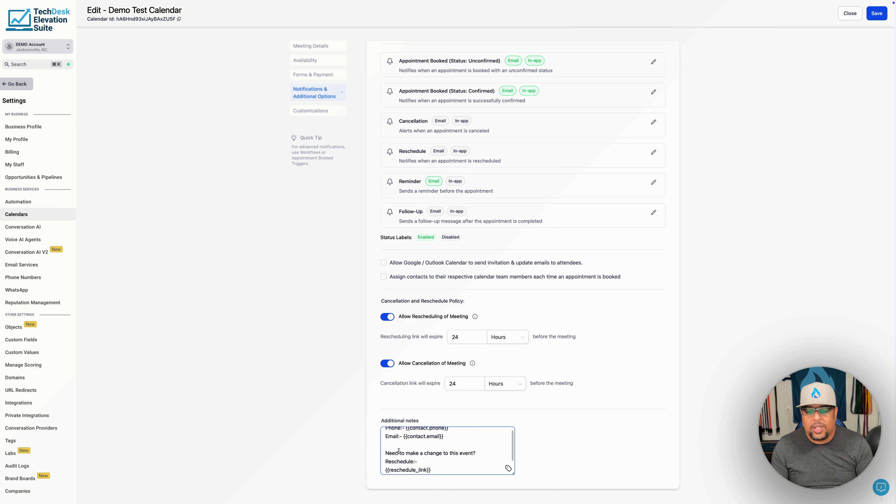
scroll(398, 451, up, 1)
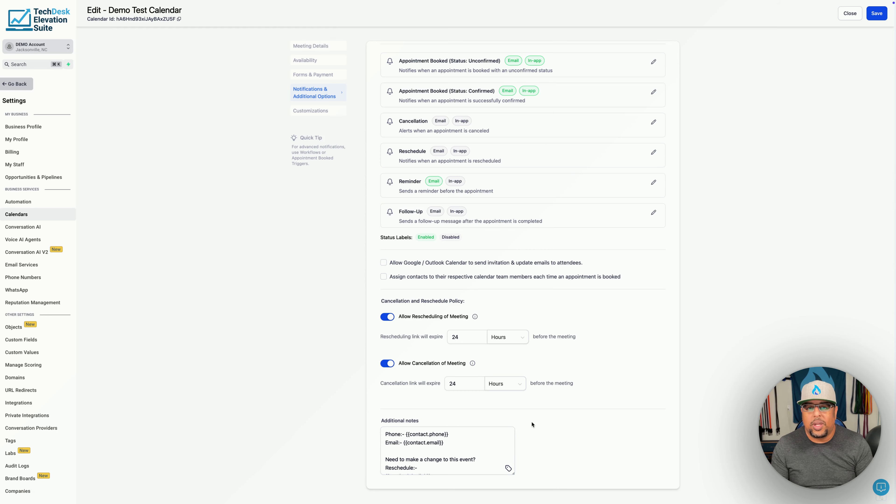
scroll(637, 226, up, 3)
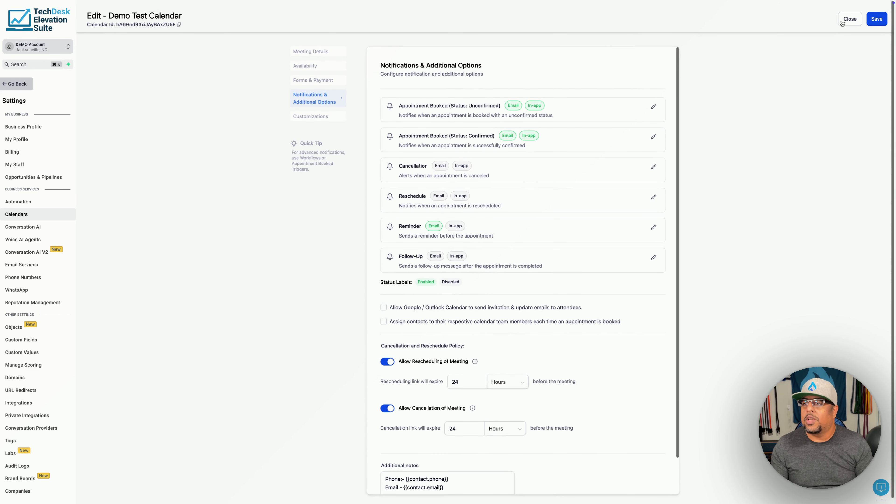
click(871, 22)
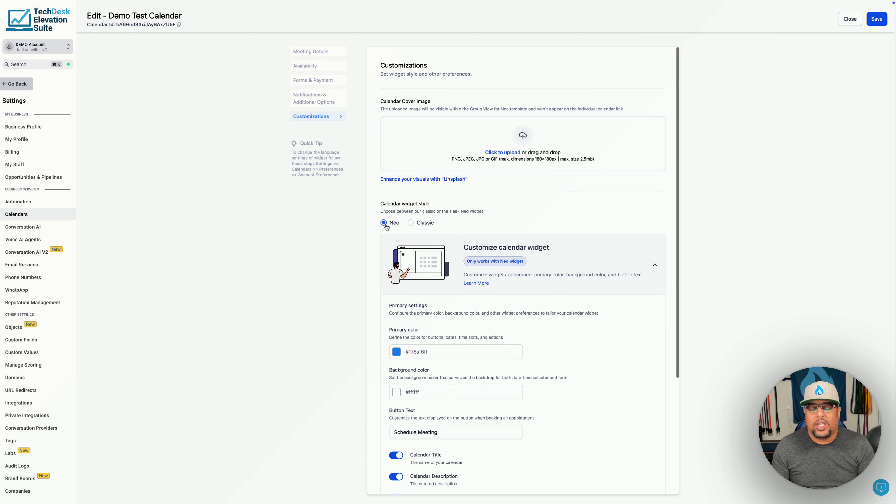
- Set the primary color of the Neo calendar widget to #38AEE6FF in the calendar's customizations
scroll(384, 230, down, 3)
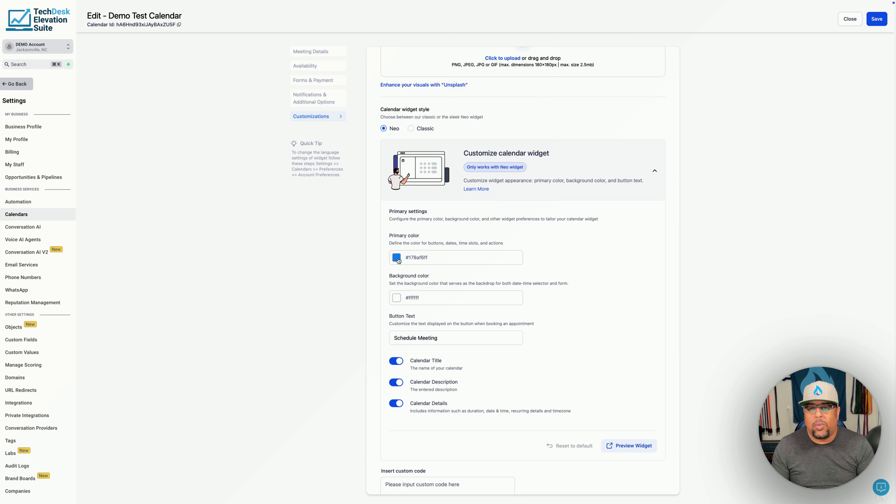
click(396, 259)
click(408, 351)
double_click(408, 353)
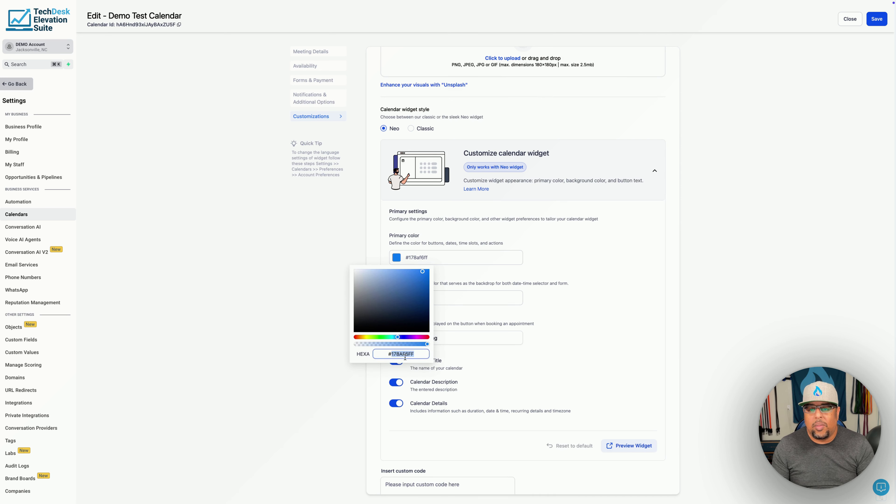
text(38aee6)
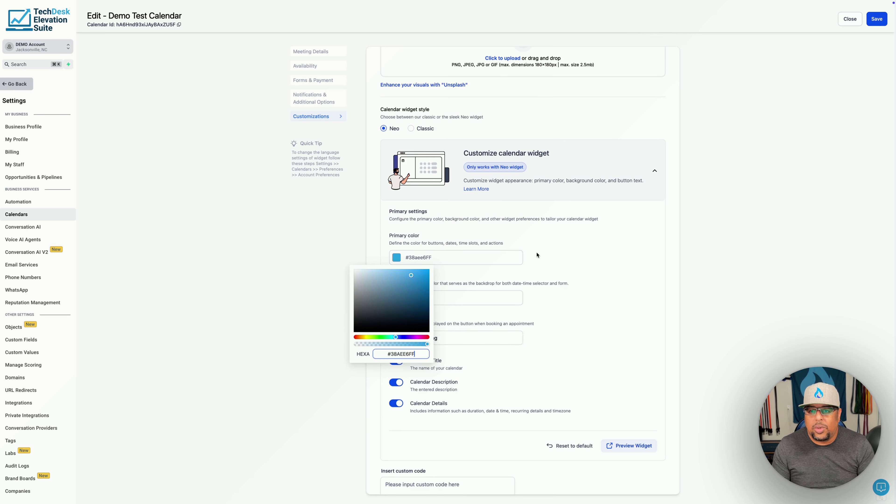
click(536, 260)
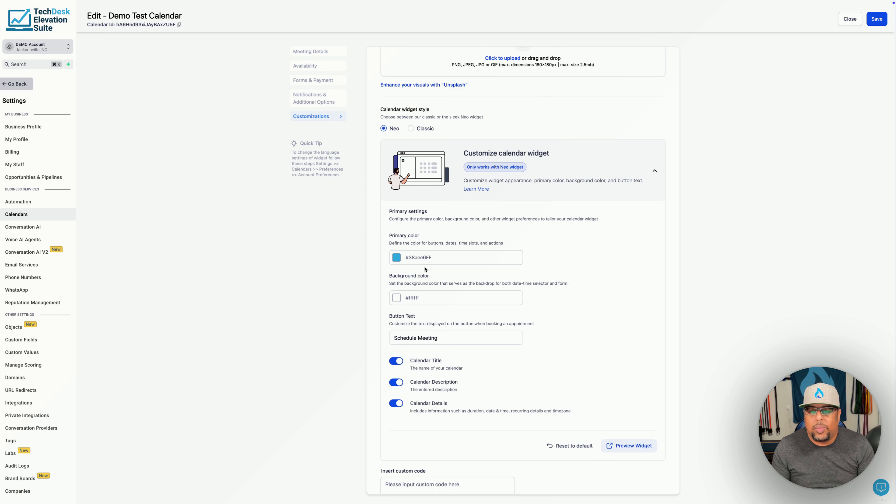
- Review the widget's button text, display toggles and custom code field, then save the calendar customizations
click(452, 337)
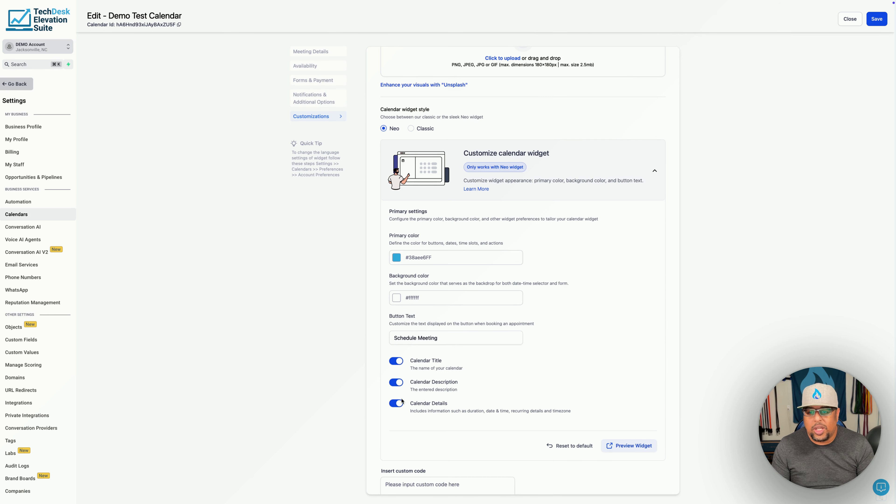
scroll(429, 387, down, 3)
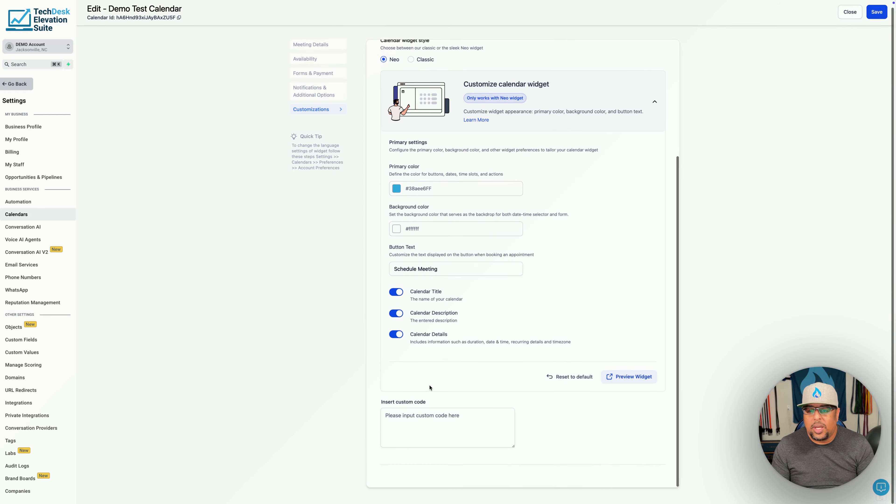
click(427, 423)
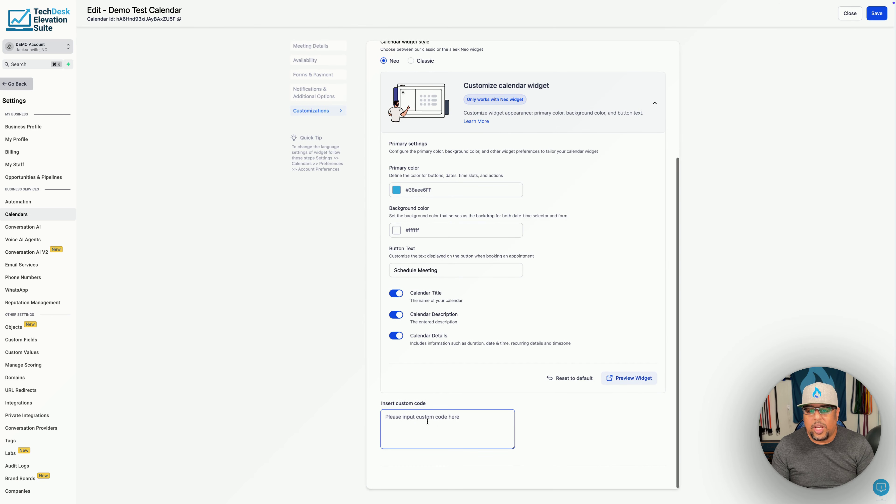
scroll(427, 421, up, 4)
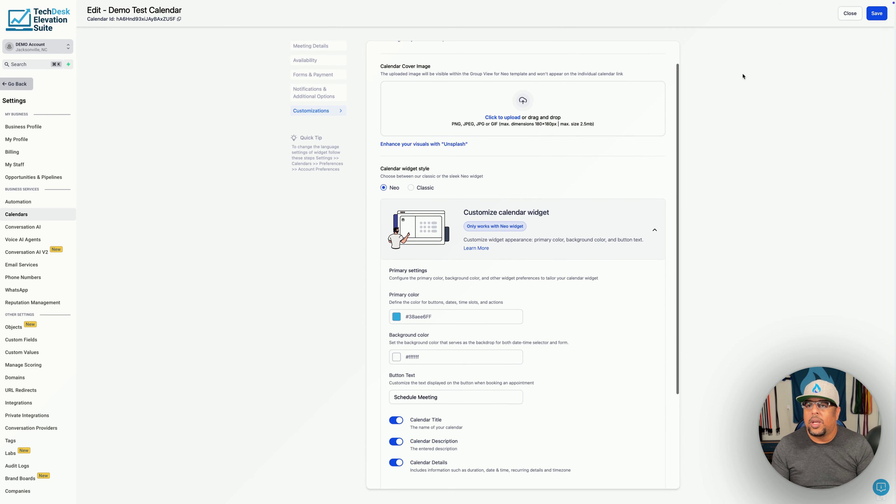
click(874, 15)
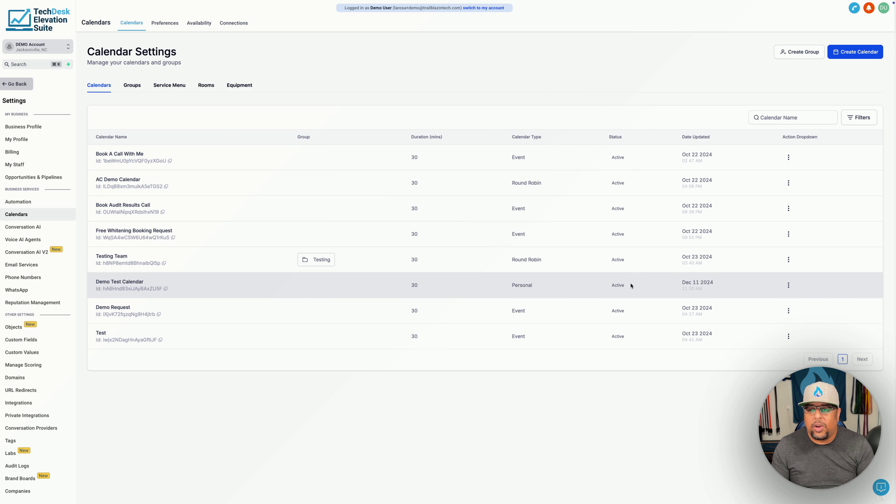
- Open the sharing options for Demo Test Calendar and review its scheduling links, embed code and one-time link
click(789, 285)
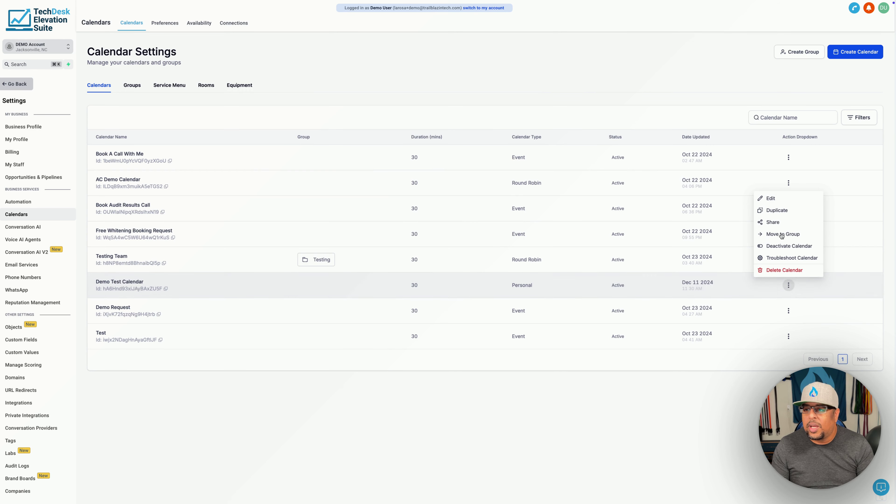
click(772, 223)
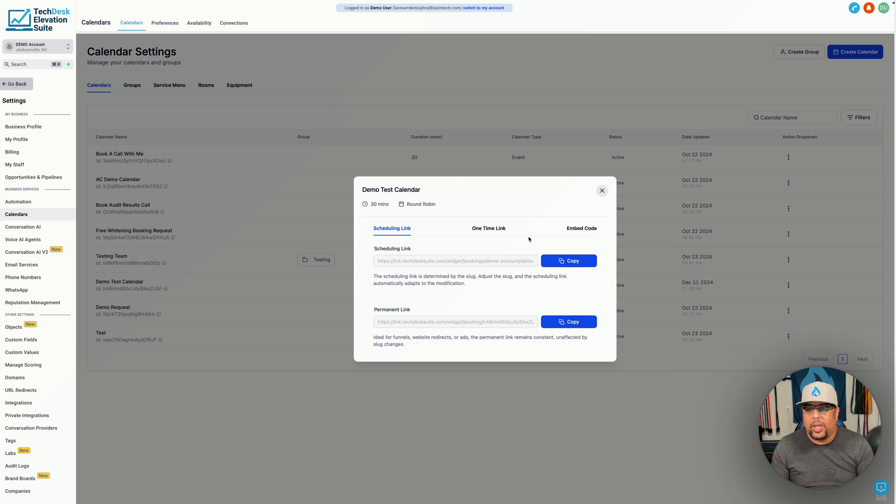
click(592, 233)
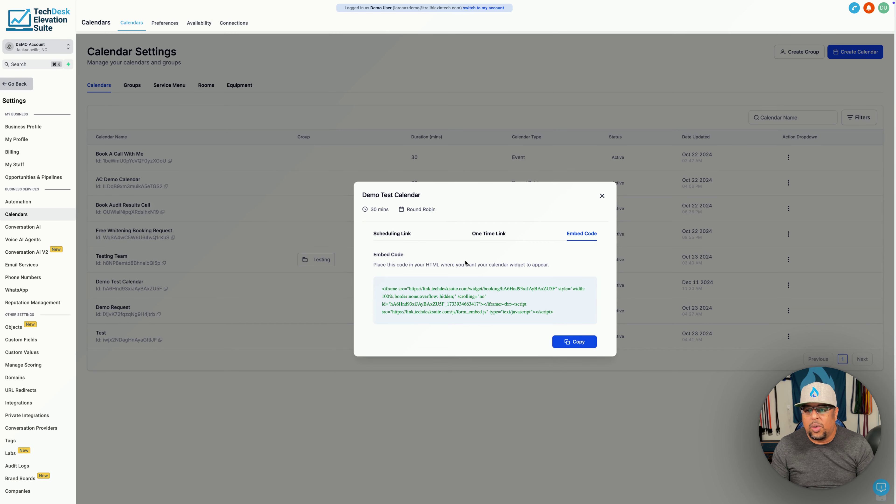
click(486, 234)
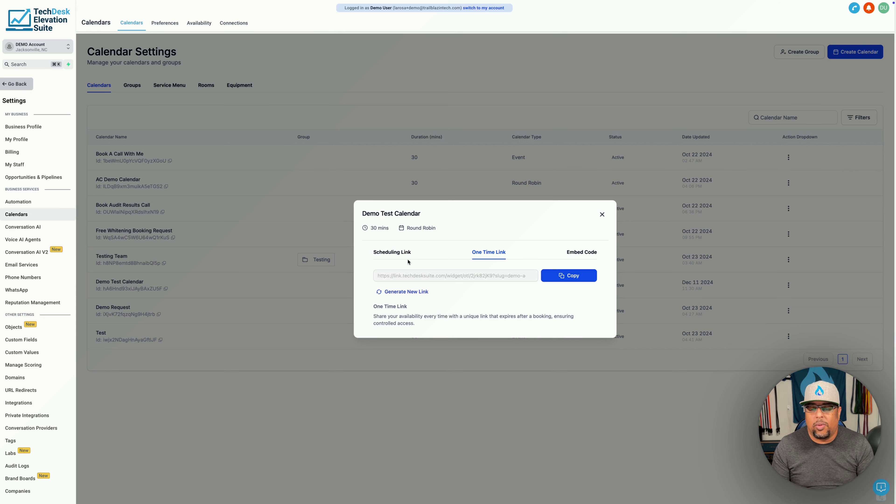
- Copy the scheduling link of Demo Test Calendar and open its booking page in a new browser tab
click(398, 252)
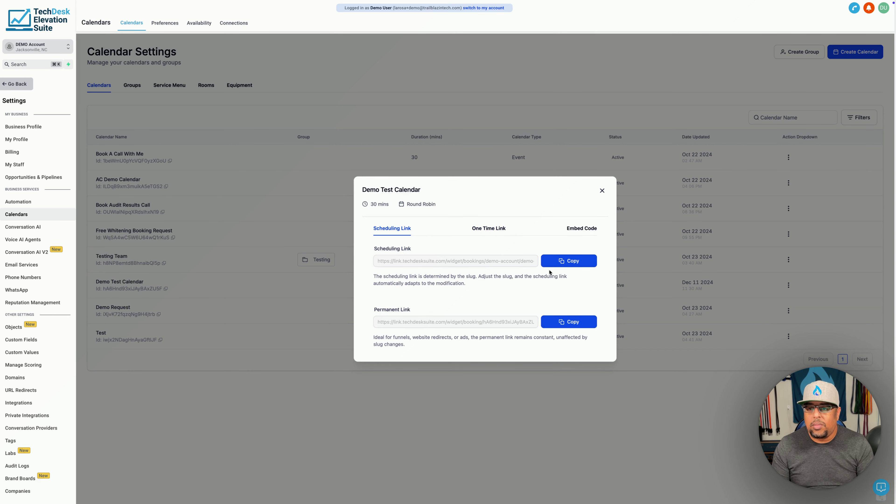
click(573, 261)
key(super+t)
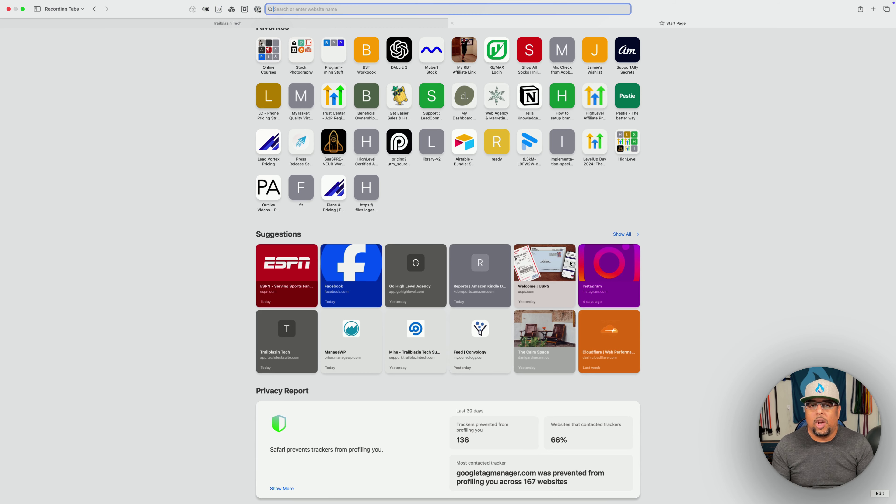
key(super+v)
key(Return)
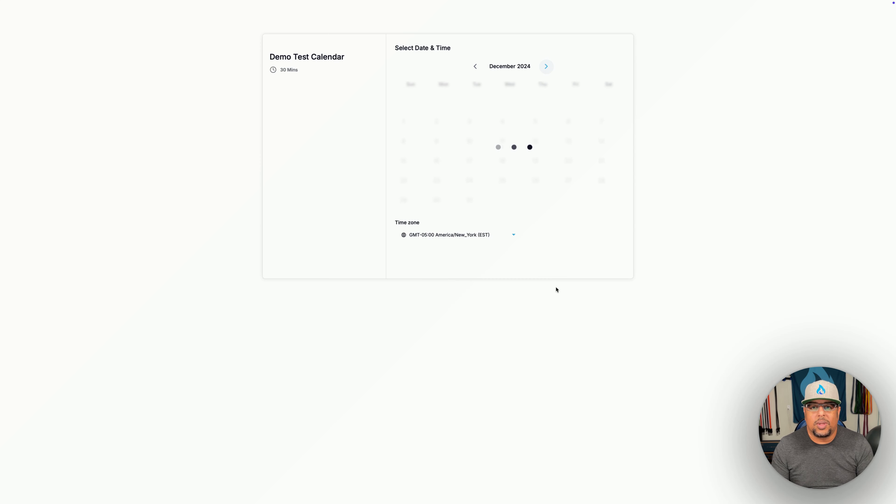